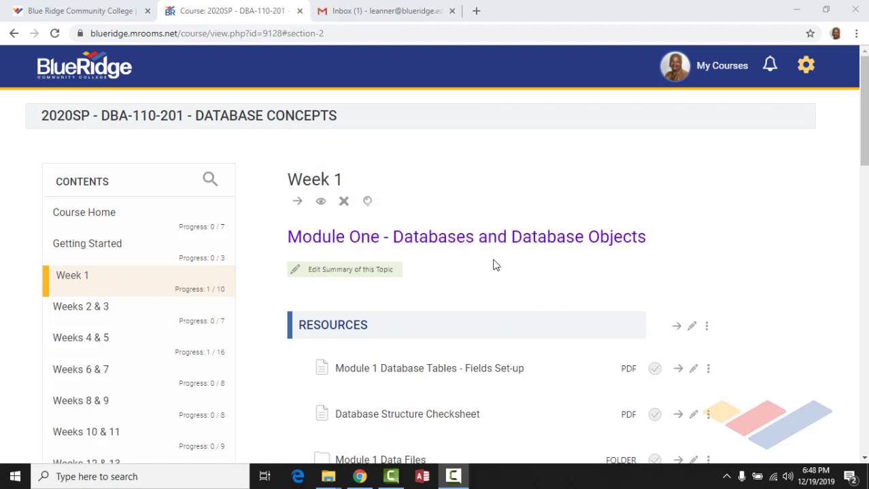
# Open the Module 1 Database Tables - Fields Set-up PDF from the Week 1 resources and read its introductory instructions.
pyautogui.scroll(-1, 497, 265)
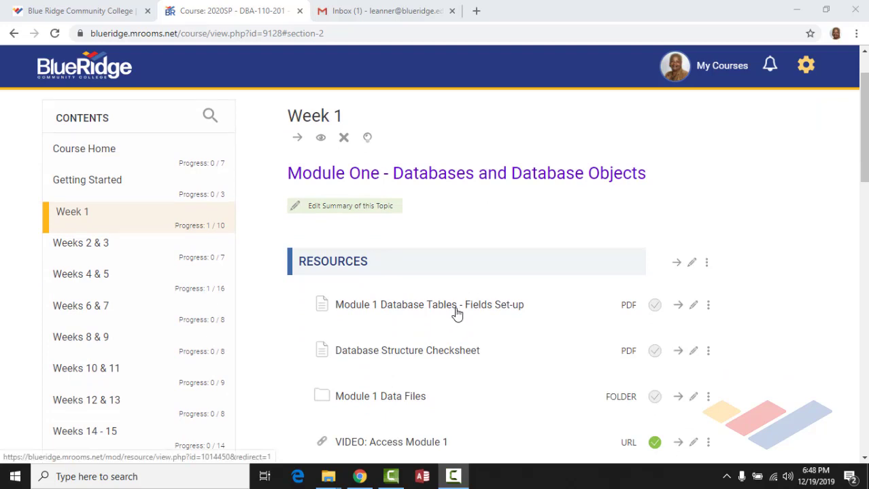
pyautogui.click(457, 313)
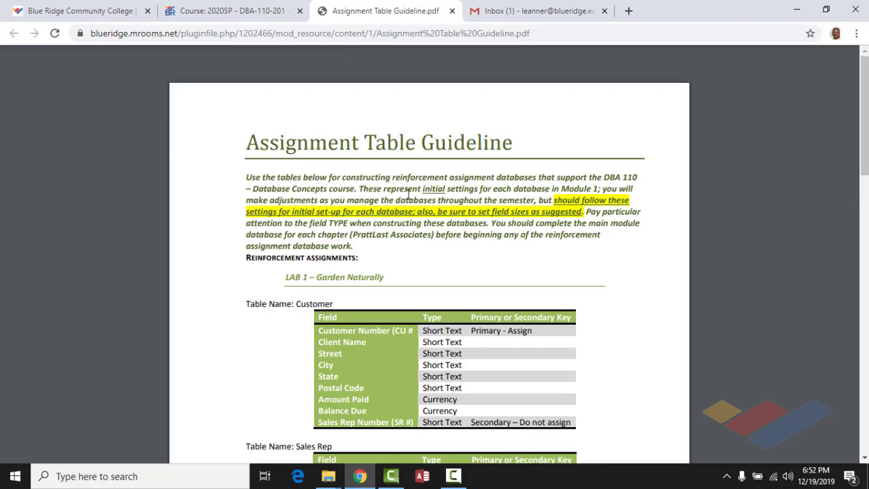
pyautogui.scroll(-2, 408, 194)
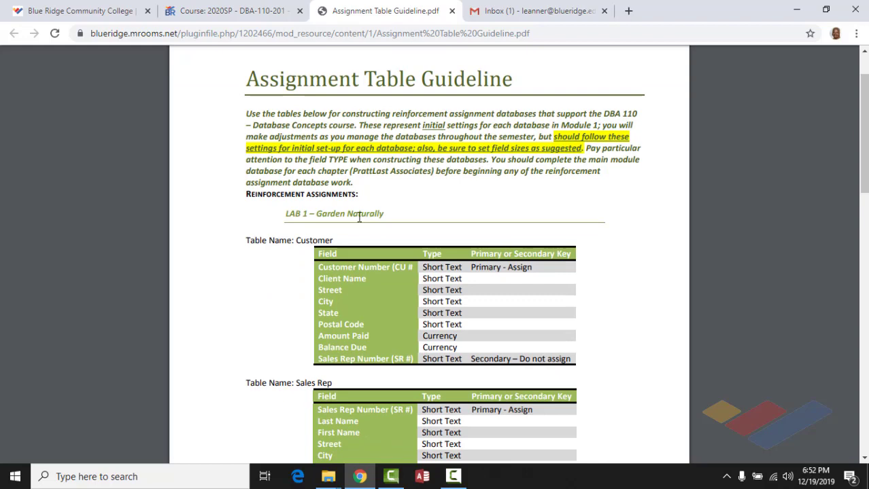
pyautogui.scroll(-8, 392, 214)
pyautogui.scroll(10, 393, 215)
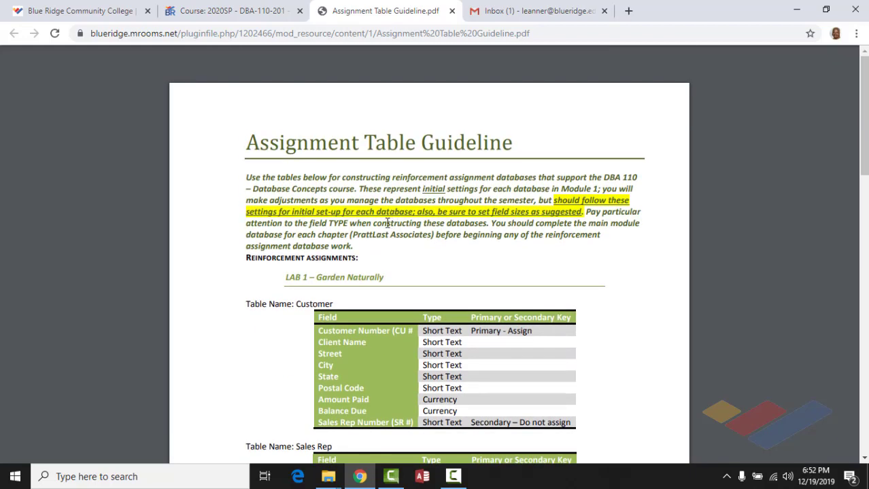
pyautogui.scroll(-10, 385, 205)
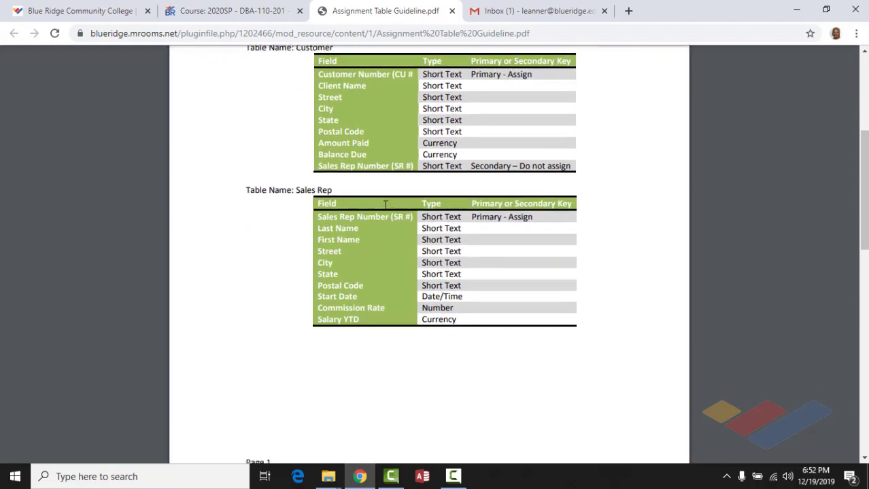
pyautogui.scroll(10, 383, 206)
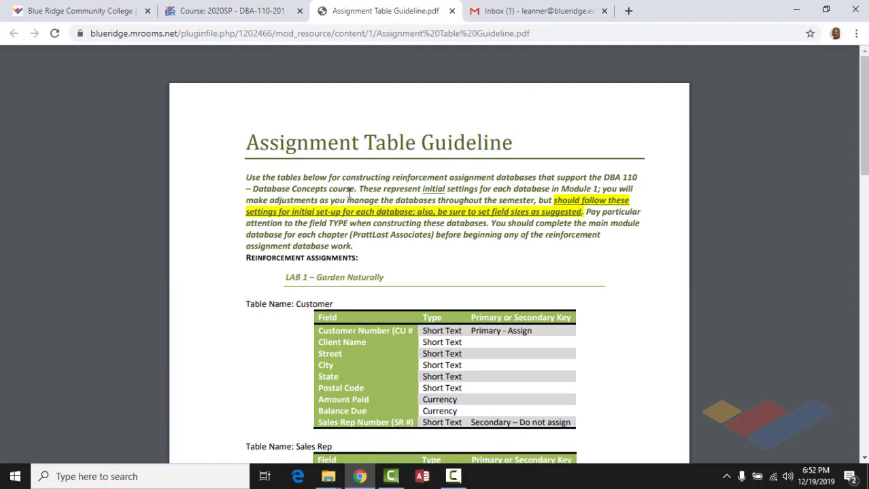
# Examine the fields, data types and keys of the Customer and Sales Rep tables under LAB 1 – Garden Naturally.
pyautogui.scroll(-4, 399, 229)
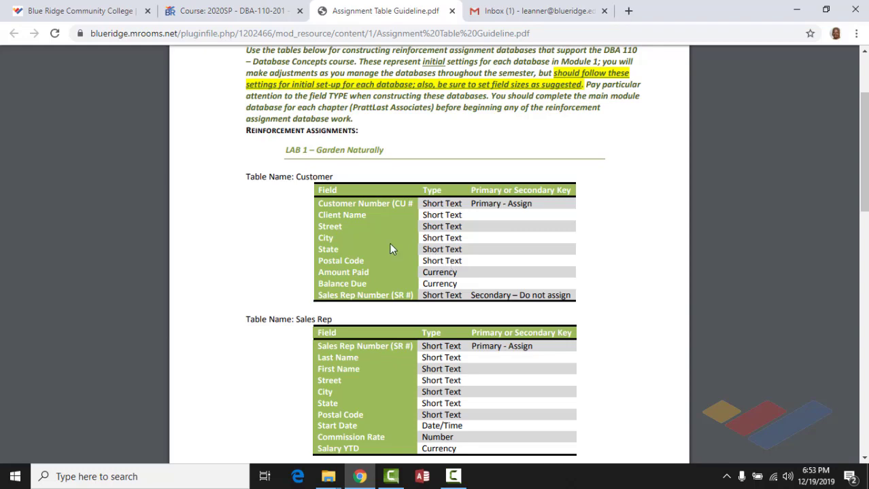
pyautogui.scroll(-3, 390, 249)
pyautogui.scroll(3, 390, 249)
pyautogui.scroll(-4, 390, 248)
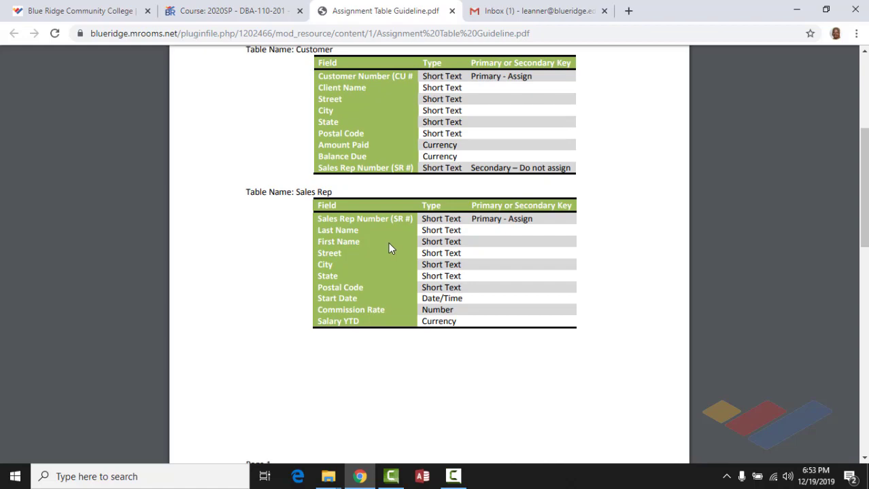
pyautogui.scroll(4, 390, 246)
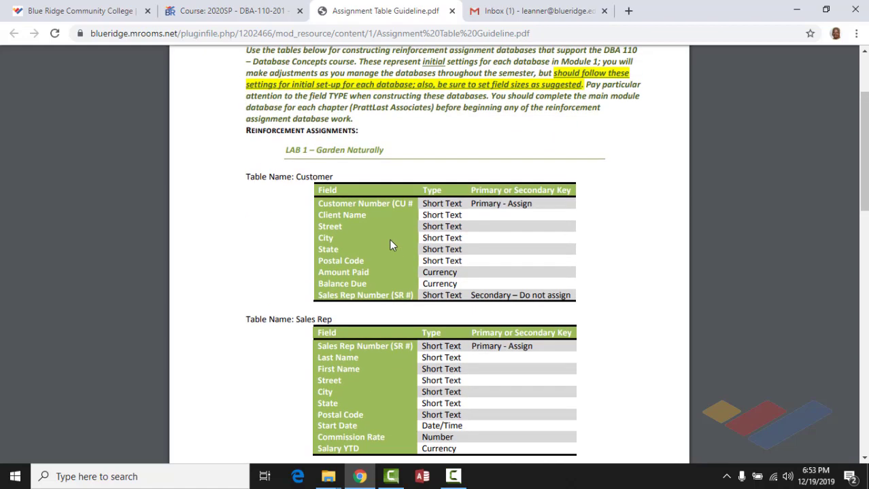
pyautogui.scroll(-2, 389, 238)
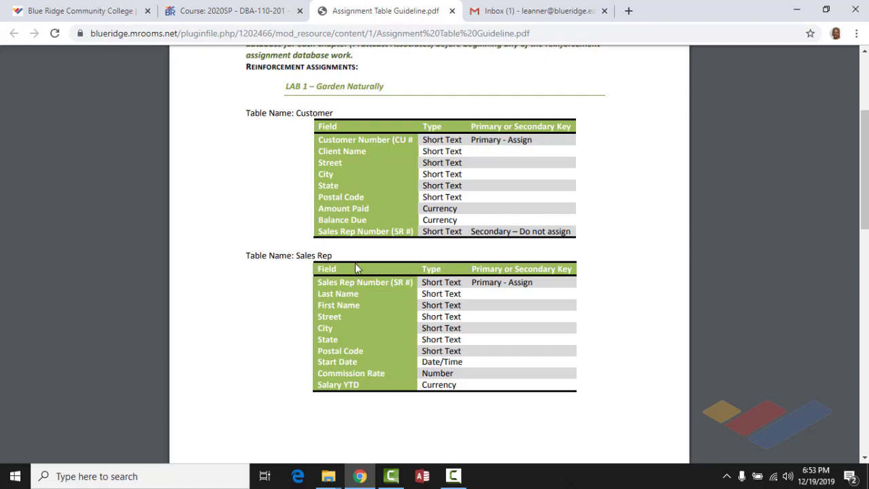
# Review the LAB 2 – Museum Gift Shop and LAB 3 – Camshay Marketing table setups, and close the guideline PDF.
pyautogui.scroll(-10, 355, 263)
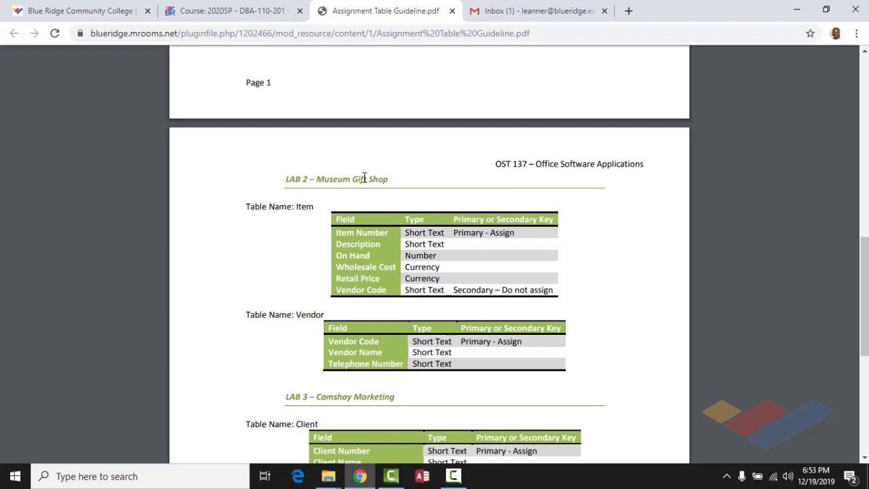
pyautogui.scroll(-2, 387, 211)
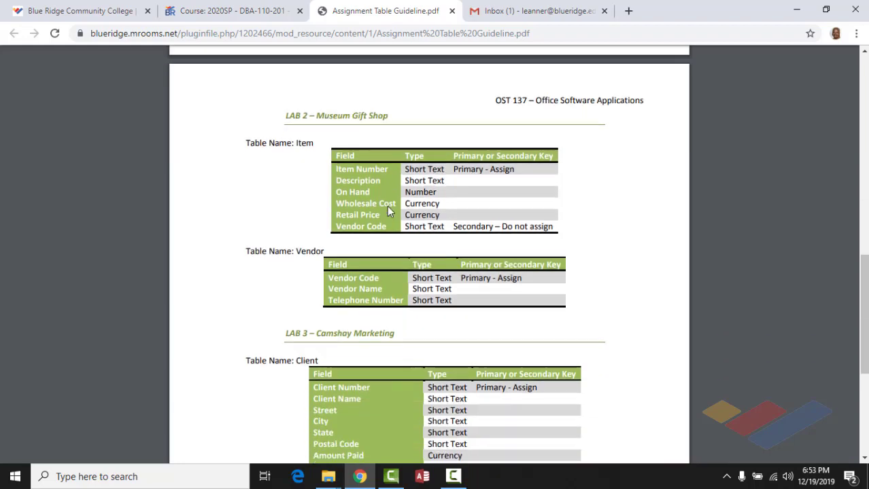
pyautogui.scroll(-8, 389, 212)
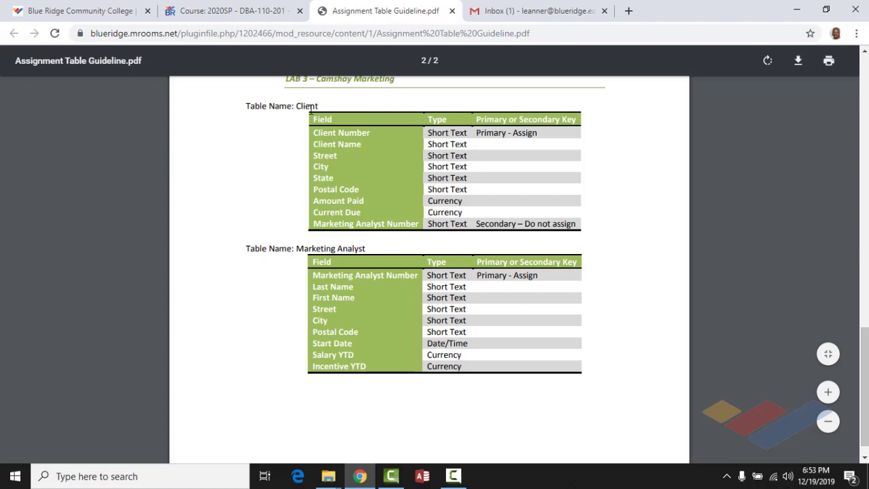
pyautogui.scroll(10, 365, 227)
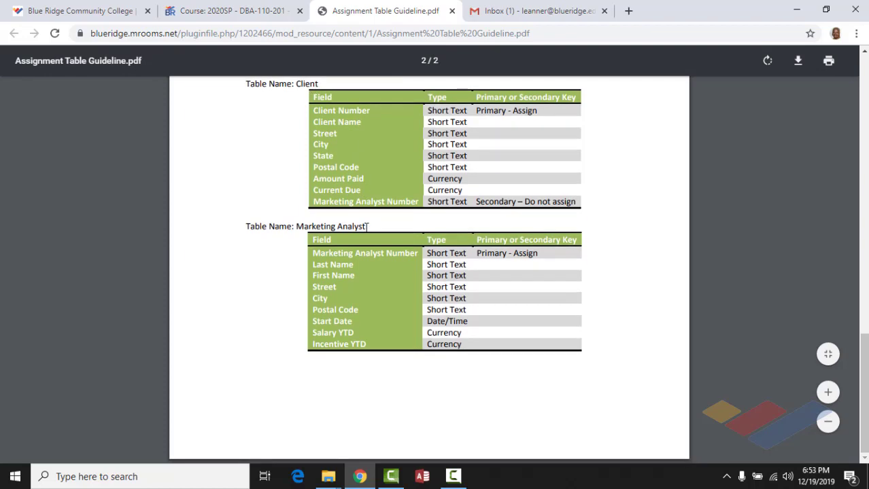
pyautogui.scroll(3, 366, 228)
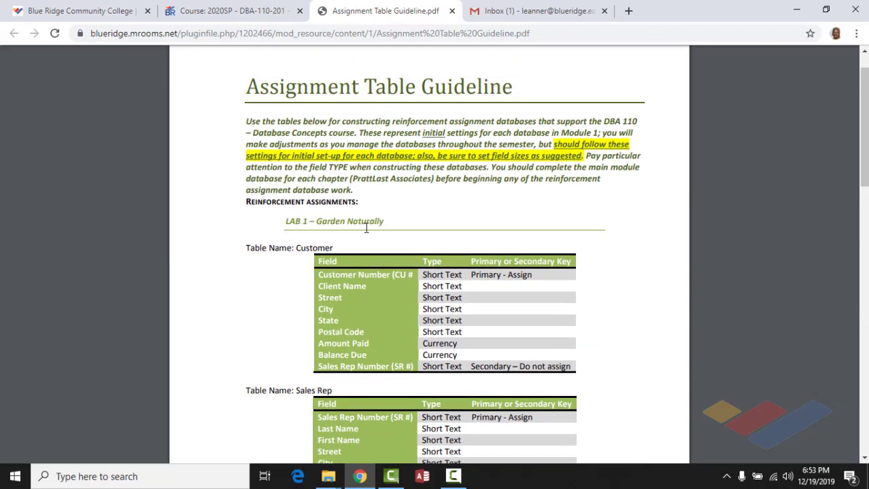
pyautogui.scroll(-5, 366, 228)
pyautogui.scroll(-8, 366, 228)
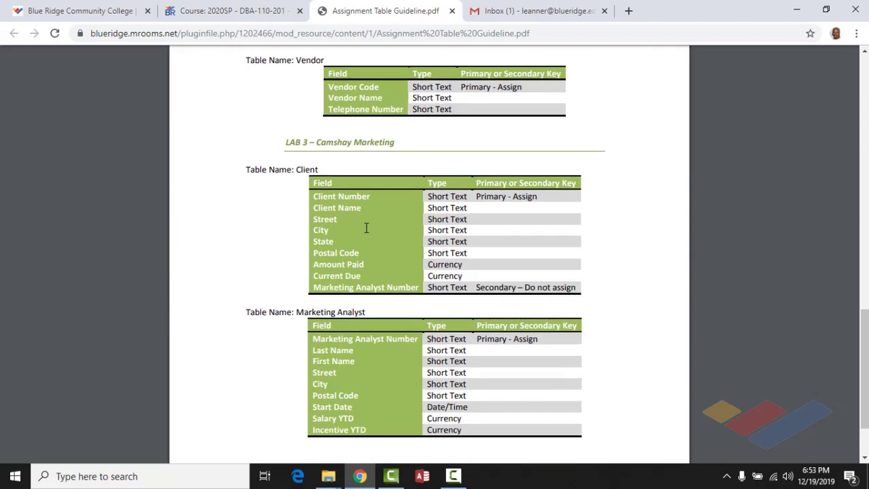
pyautogui.scroll(9, 365, 228)
pyautogui.scroll(5, 366, 228)
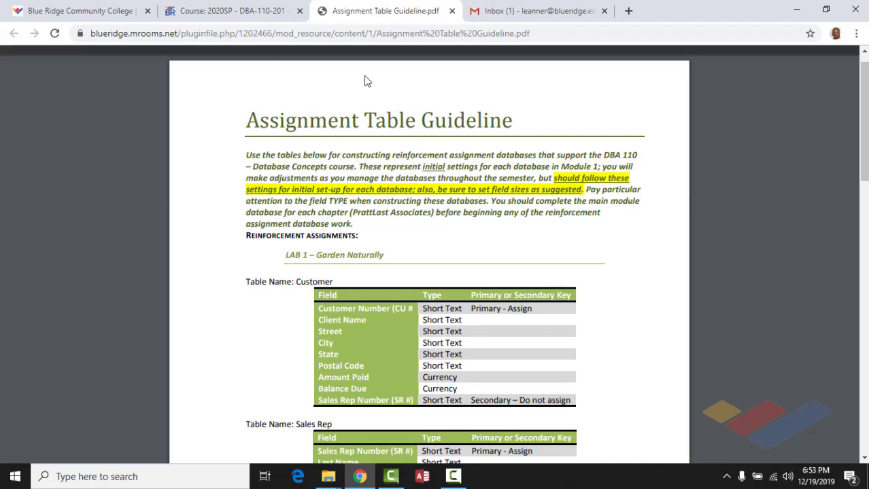
pyautogui.click(451, 12)
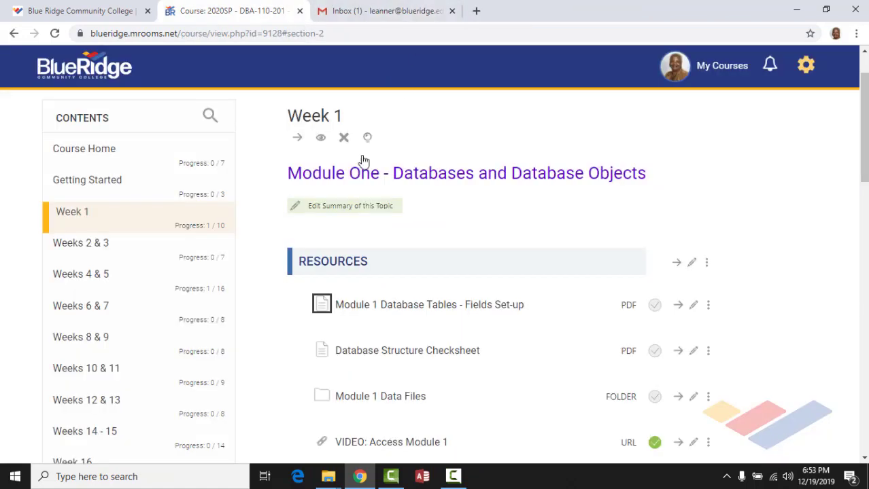
# Open the Database Structure Checksheet and examine the Module 1 checklists for PrattLast Associates and the three labs.
pyautogui.click(434, 359)
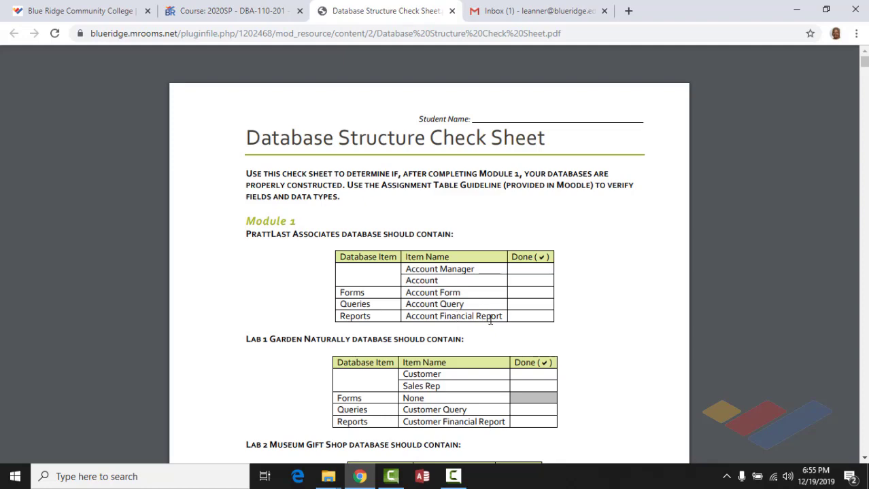
pyautogui.scroll(-1, 489, 322)
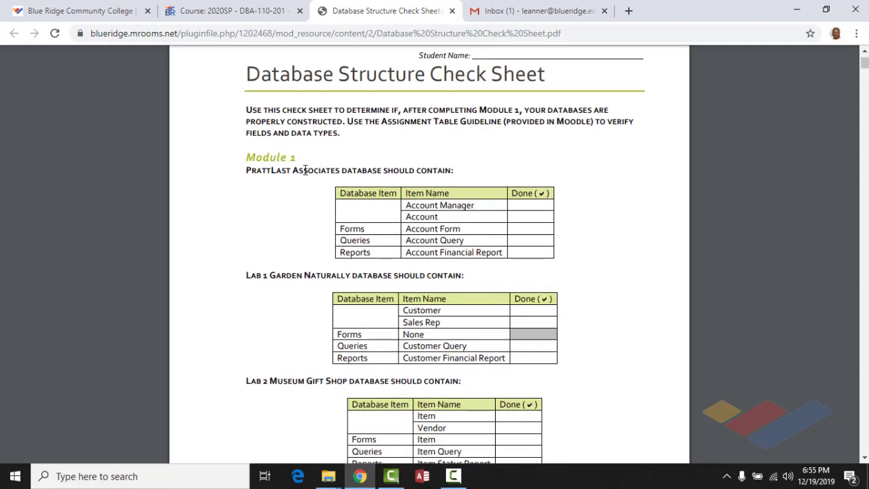
pyautogui.scroll(-1, 365, 304)
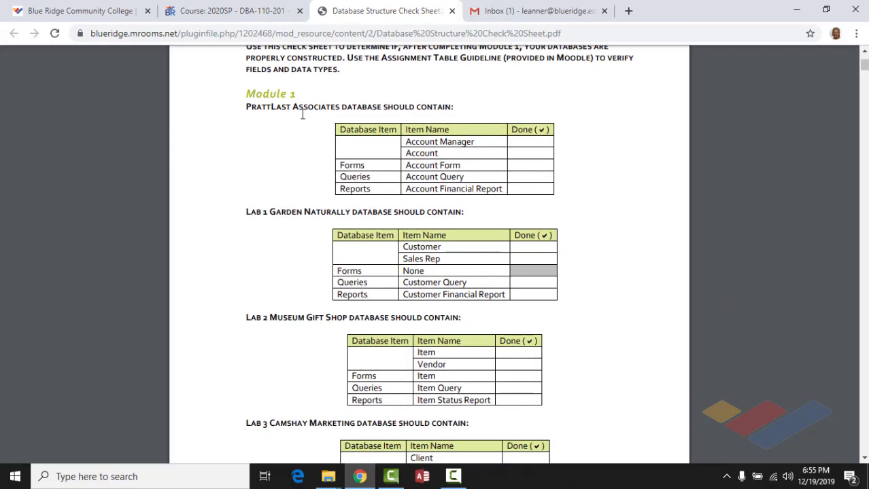
pyautogui.scroll(-4, 374, 265)
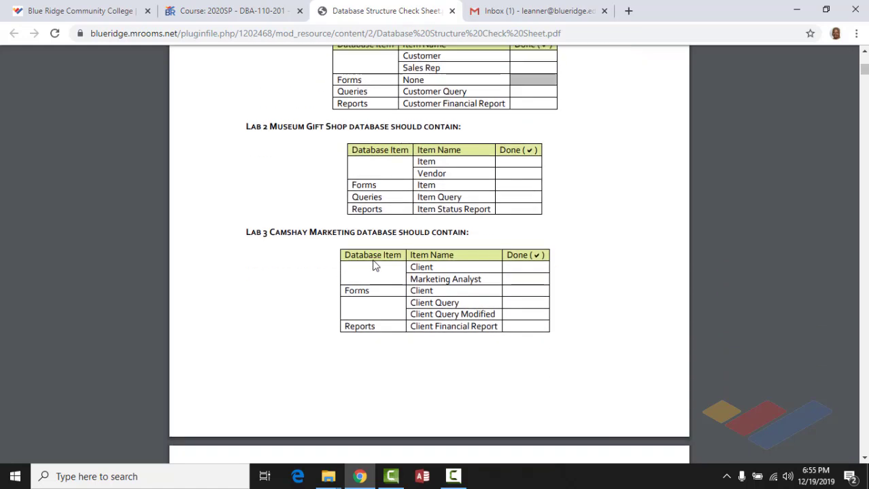
pyautogui.scroll(-1, 373, 265)
pyautogui.scroll(3, 374, 266)
pyautogui.scroll(-2, 372, 265)
pyautogui.scroll(-2, 371, 264)
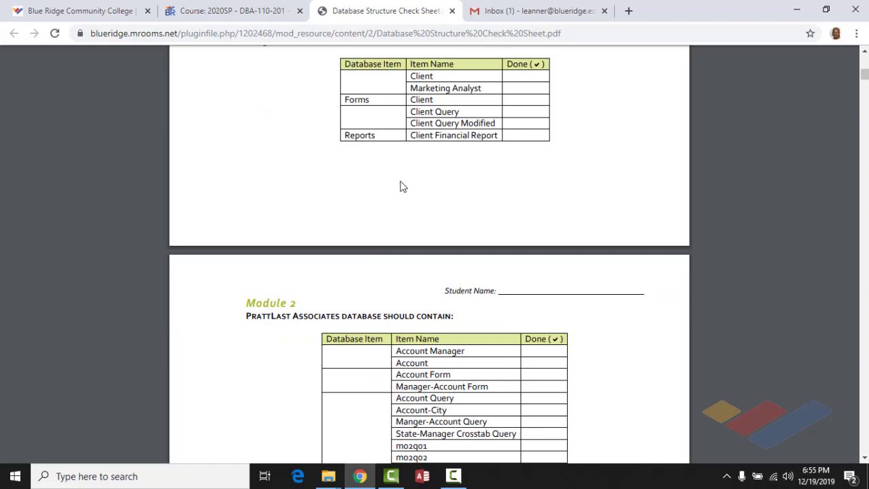
# Examine the Module 2 checklists for the PrattLast Associates and Museum Gift Shop databases.
pyautogui.scroll(-6, 417, 218)
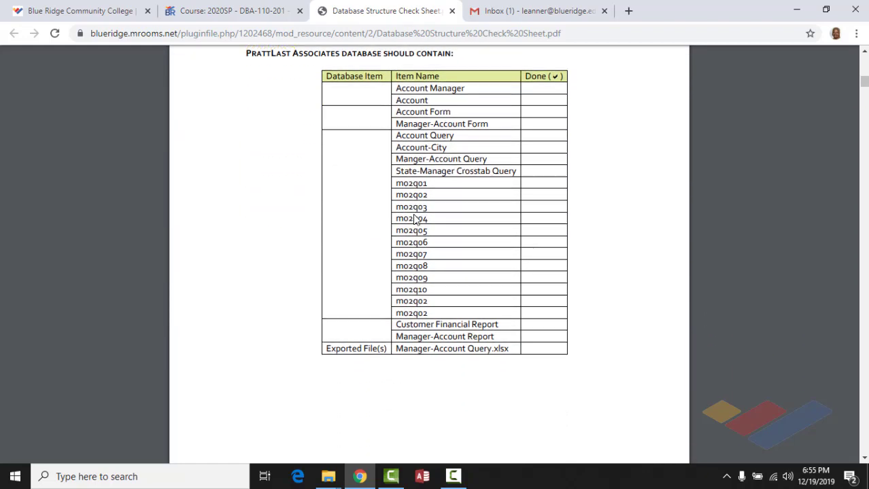
pyautogui.scroll(4, 413, 216)
pyautogui.scroll(-5, 412, 219)
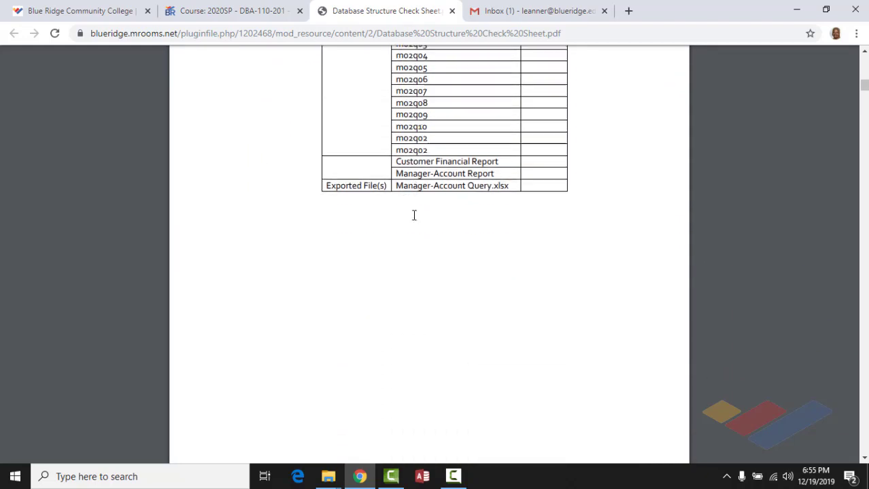
pyautogui.scroll(-10, 413, 219)
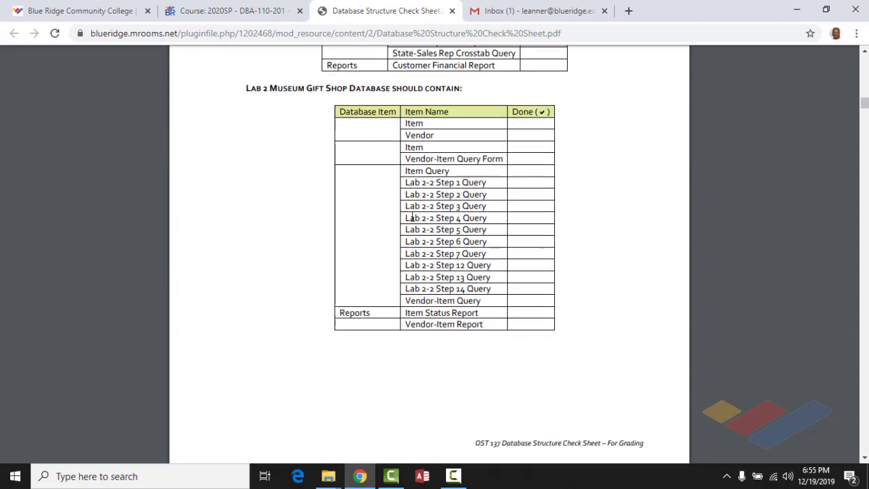
# Examine the required items and shaded Done cells in the Module 3 and Module 4 checklists, including their lab databases.
pyautogui.scroll(-12, 412, 218)
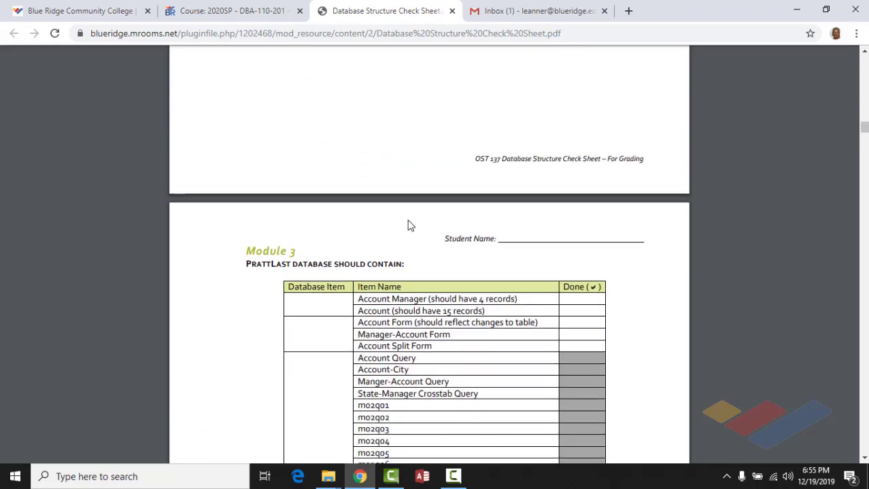
pyautogui.scroll(-5, 409, 224)
pyautogui.scroll(5, 286, 185)
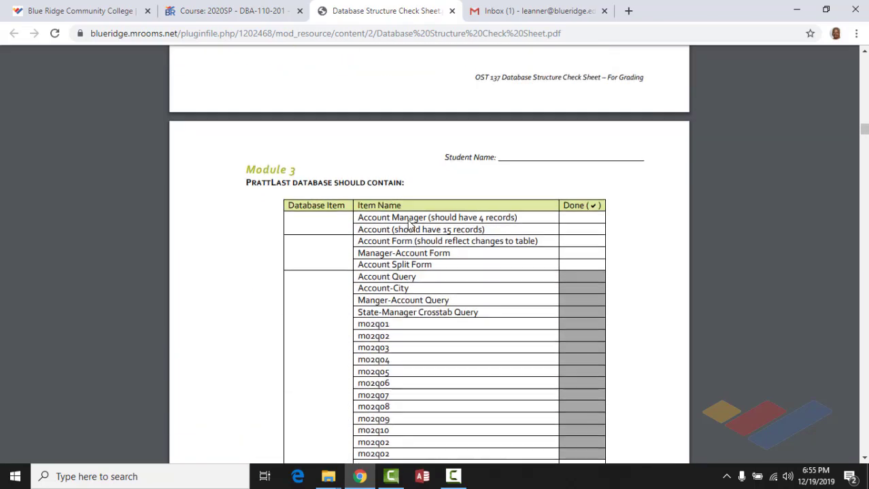
pyautogui.scroll(-6, 406, 236)
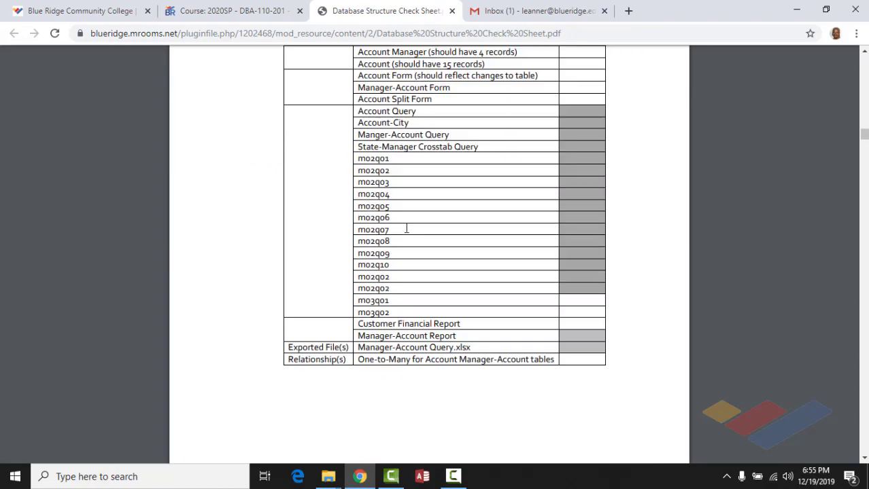
pyautogui.scroll(-18, 405, 236)
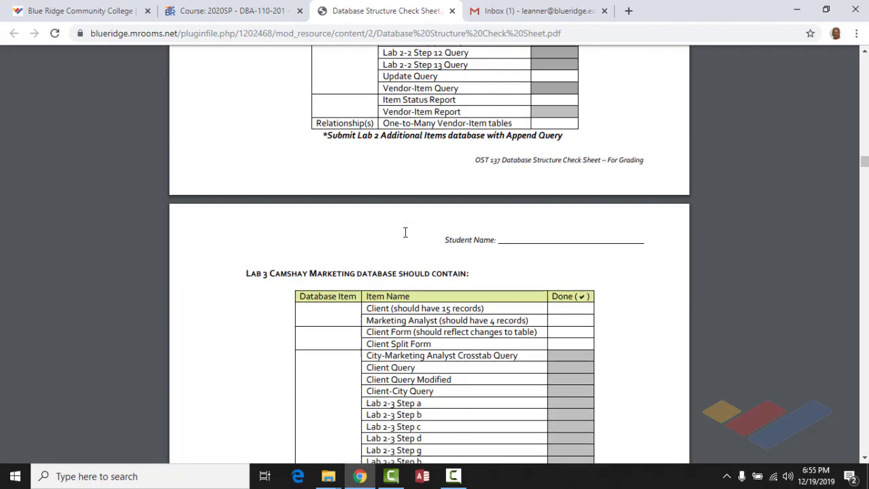
pyautogui.scroll(-2, 405, 233)
pyautogui.scroll(9, 405, 233)
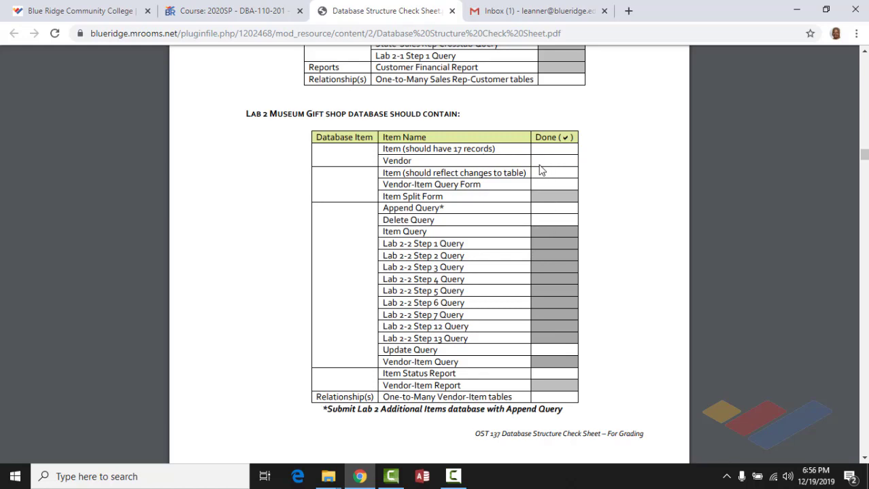
pyautogui.scroll(-10, 533, 254)
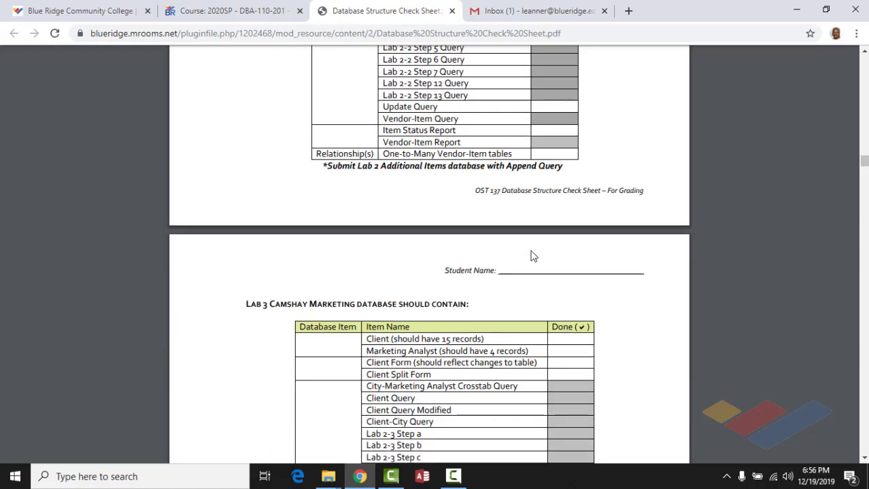
pyautogui.scroll(-10, 533, 256)
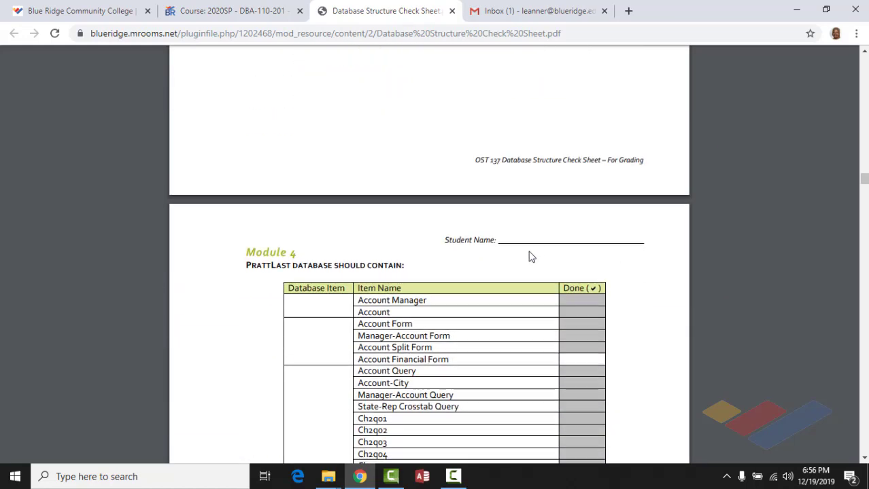
pyautogui.scroll(-5, 527, 255)
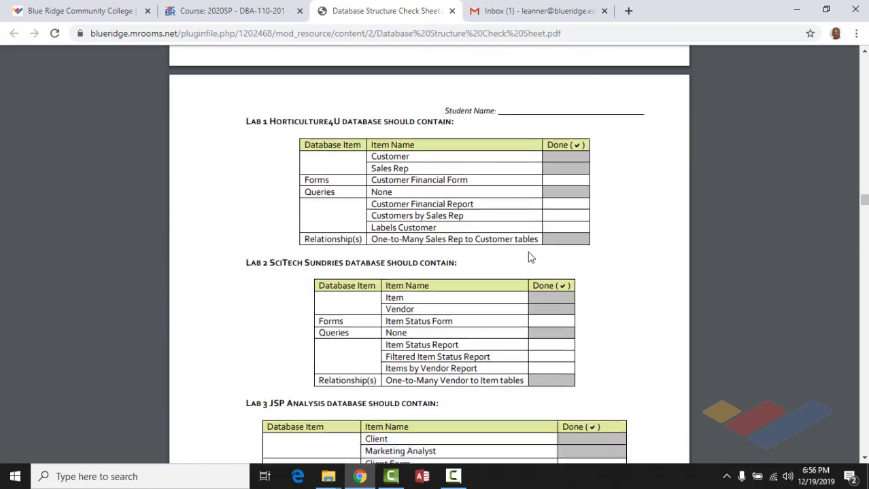
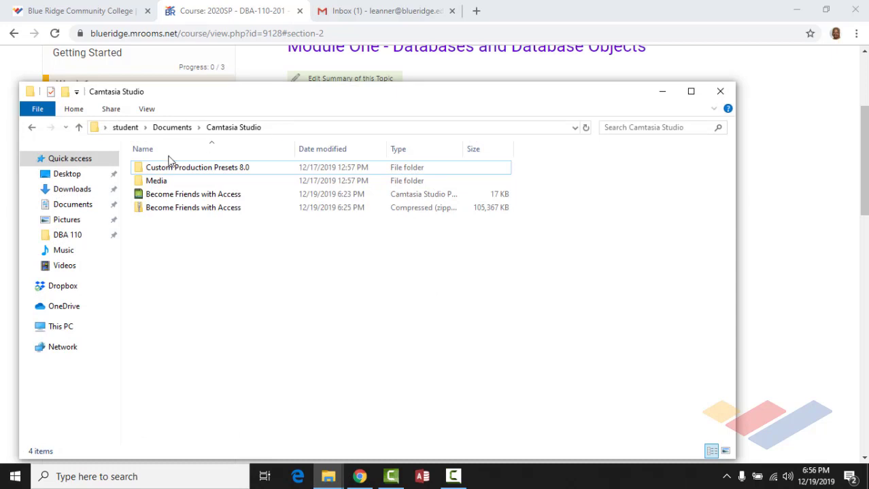
# Create a new folder named Data Files inside the Module 1 folder of DBA 110.
pyautogui.click(75, 238)
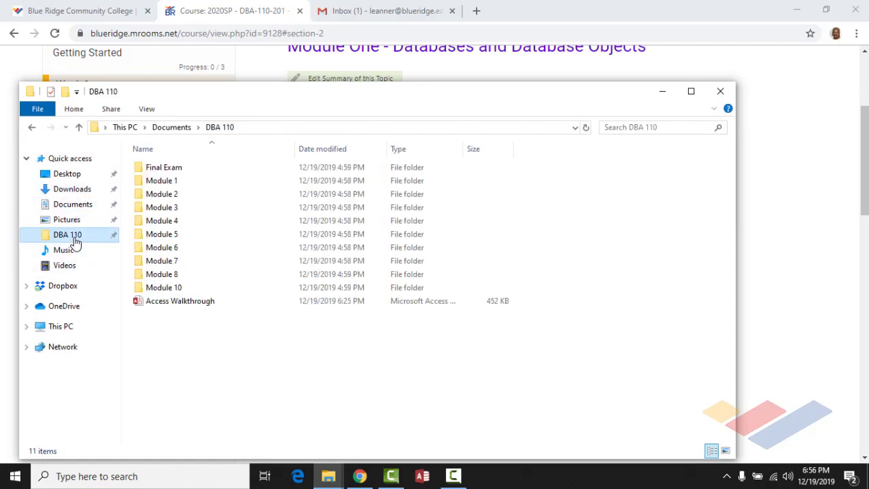
pyautogui.doubleClick(177, 182)
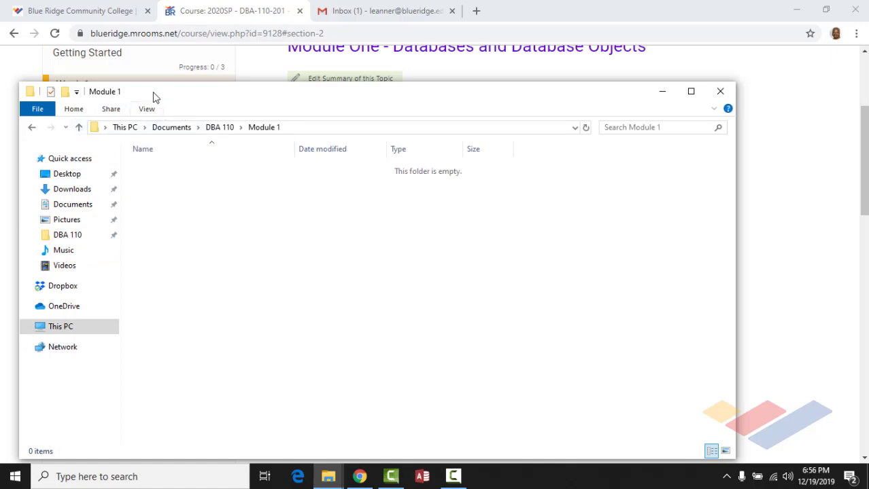
pyautogui.click(65, 92)
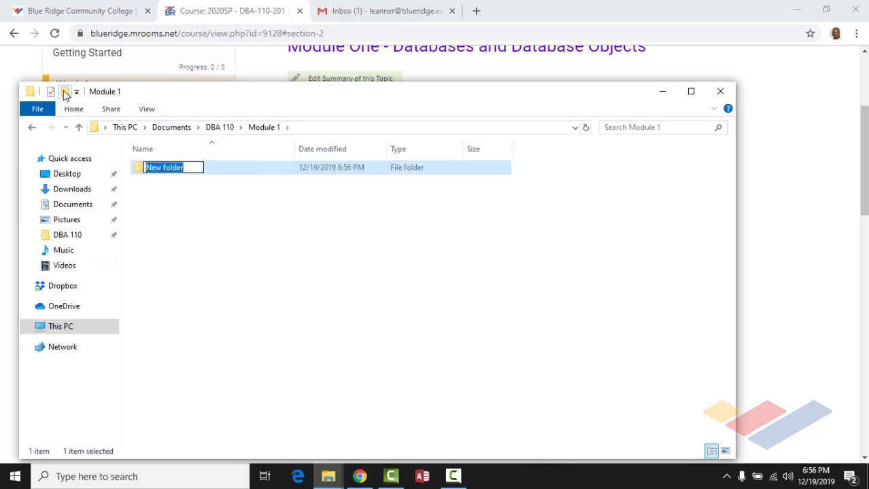
pyautogui.write('Data Files')
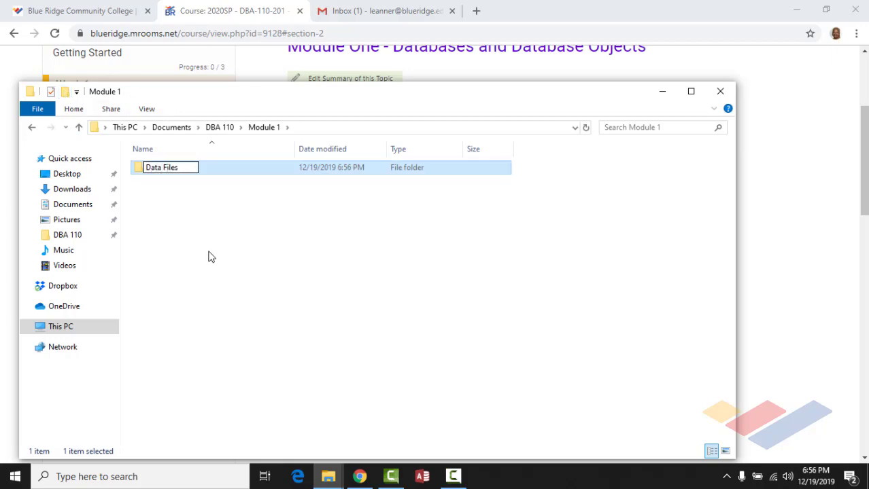
pyautogui.click(172, 274)
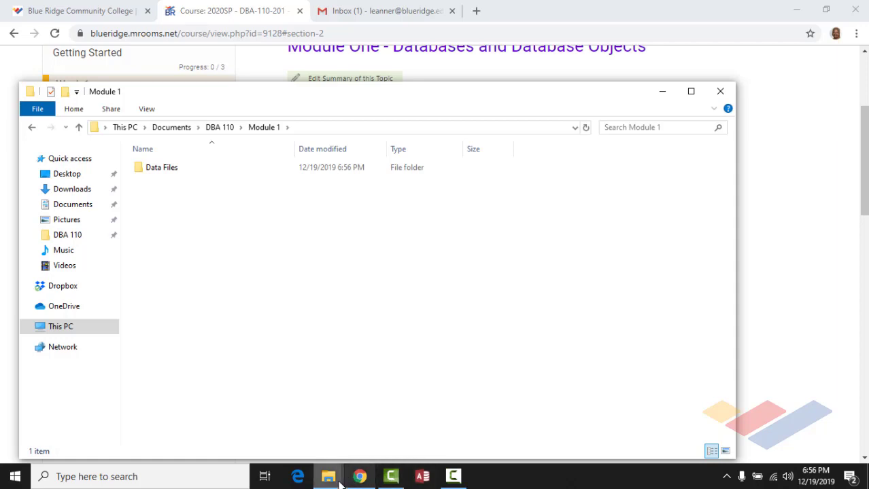
# Switch to the Chrome course page, open the Module 1 Data Files resource and download the whole folder.
pyautogui.moveTo(358, 480)
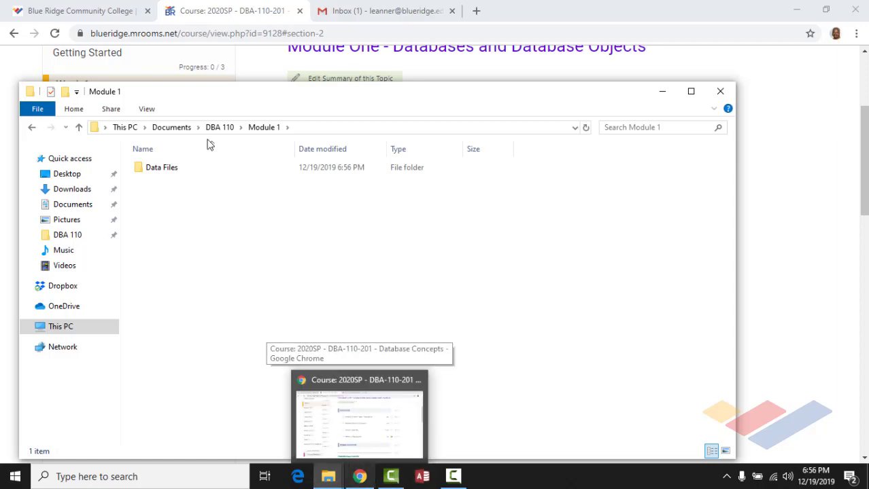
pyautogui.click(64, 12)
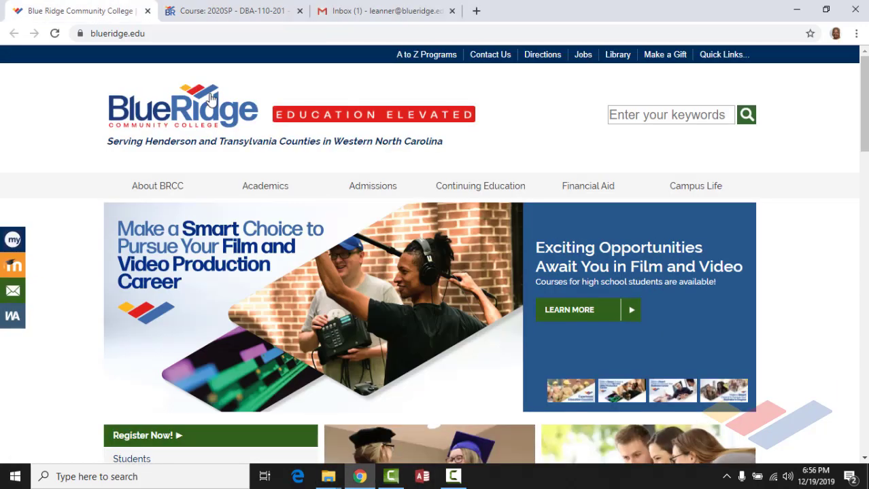
pyautogui.click(187, 21)
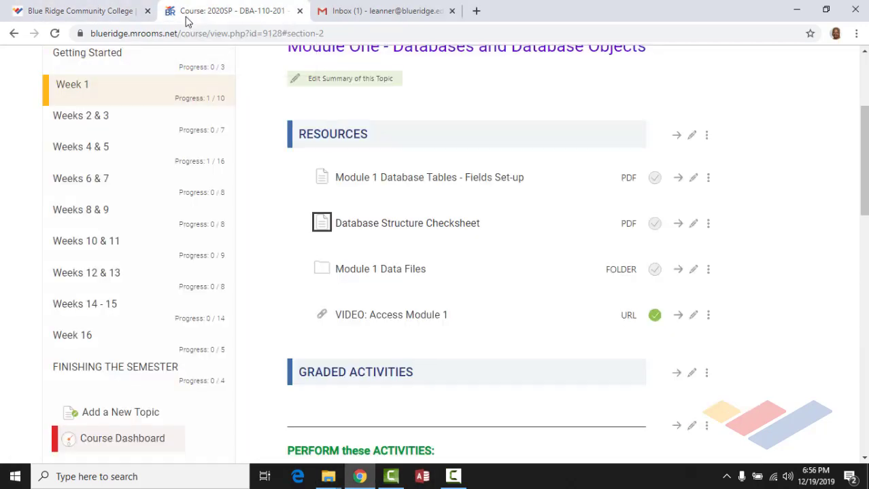
pyautogui.click(402, 272)
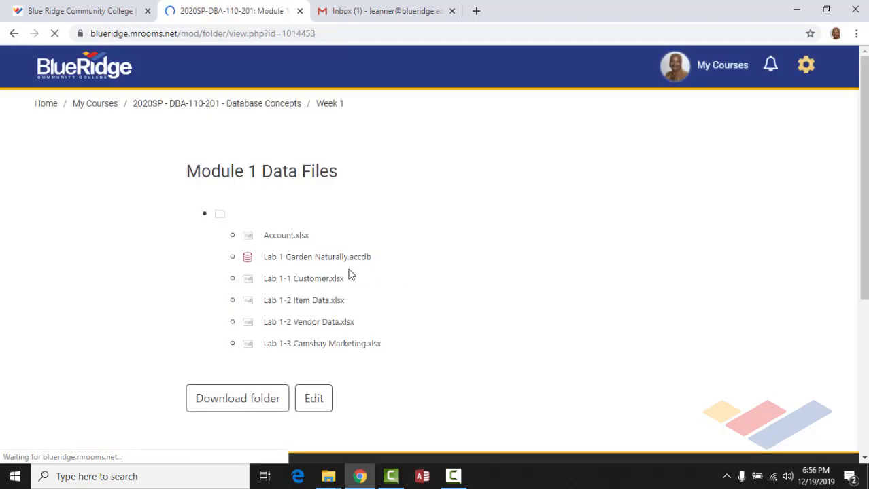
pyautogui.click(262, 393)
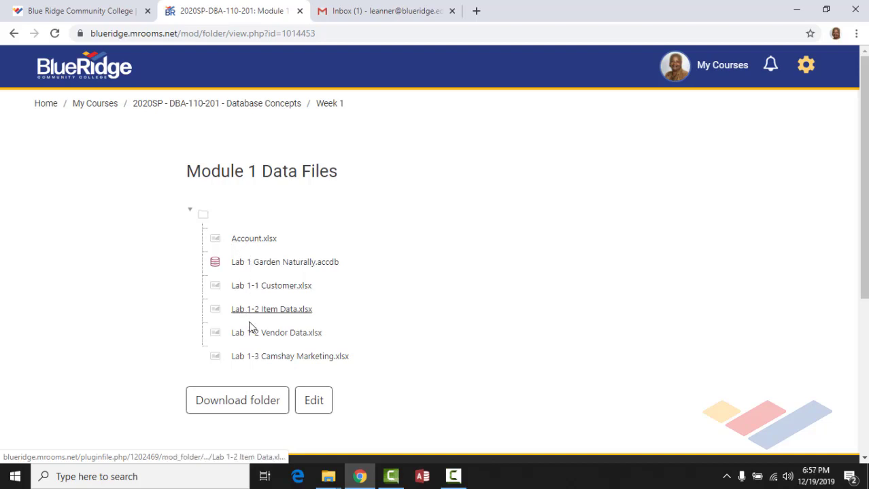
pyautogui.click(241, 408)
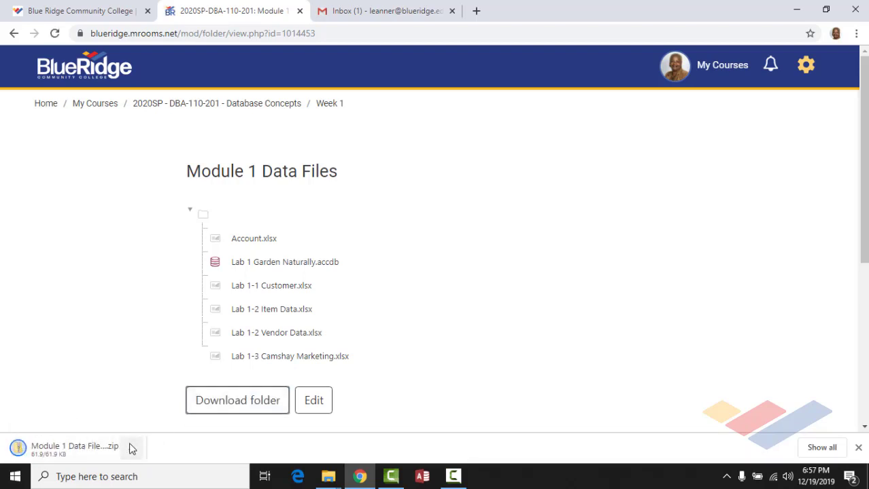
# Move the downloaded Module 1 Data Files-20191219 zip from Downloads into DBA 110 > Module 1 > Data Files.
pyautogui.click(132, 448)
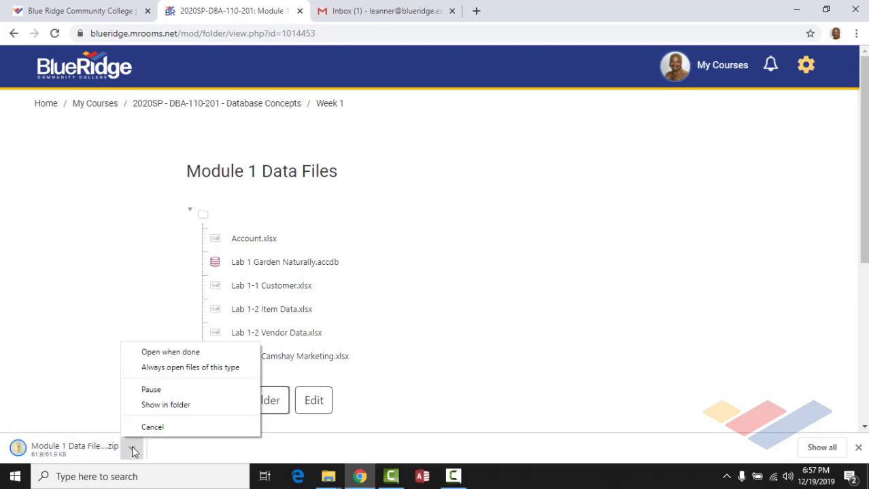
pyautogui.click(163, 404)
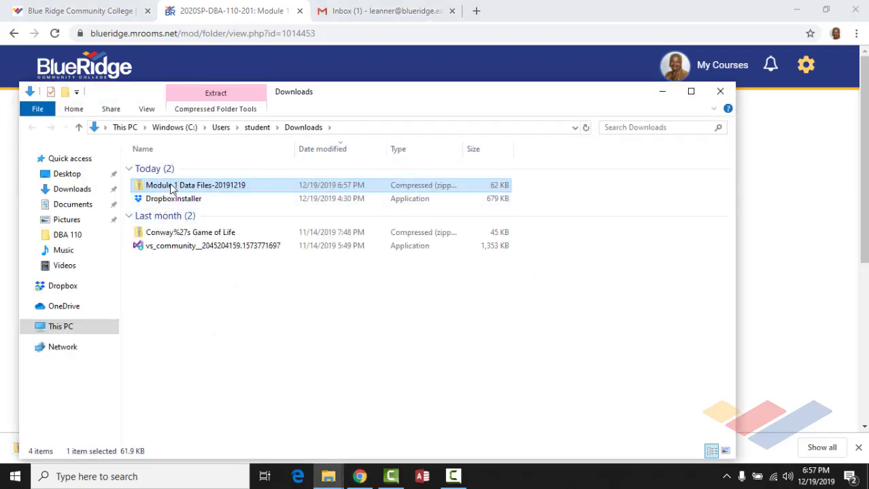
pyautogui.rightClick(172, 189)
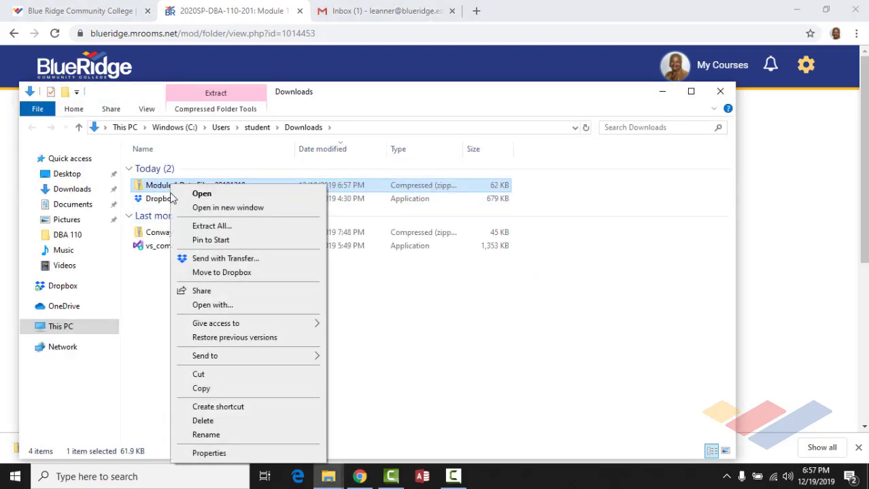
pyautogui.click(213, 374)
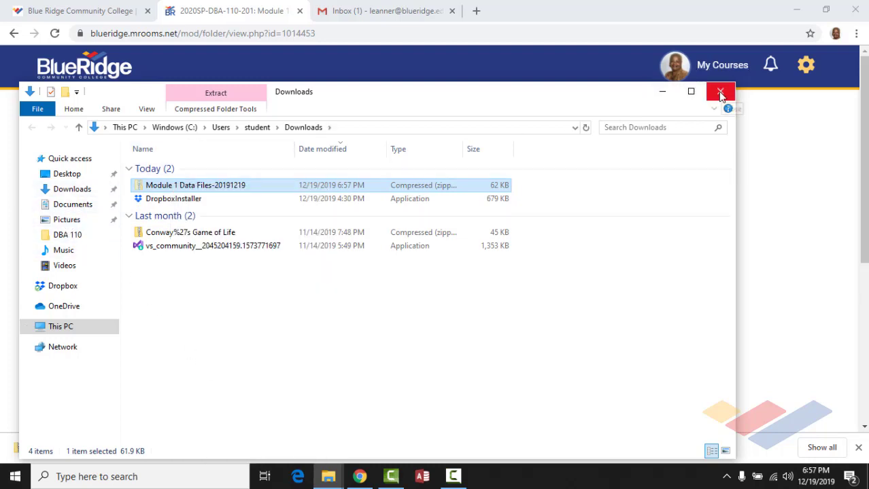
pyautogui.click(66, 234)
pyautogui.click(156, 182)
pyautogui.doubleClick(156, 182)
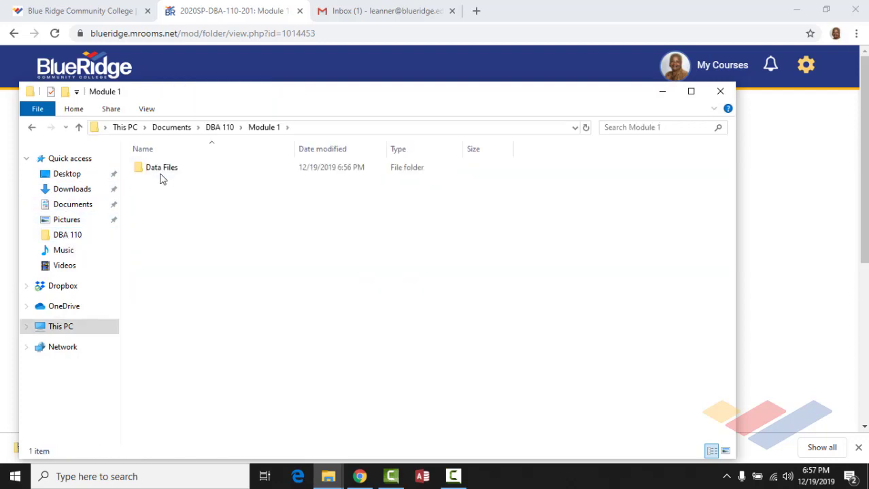
pyautogui.doubleClick(161, 176)
pyautogui.rightClick(161, 177)
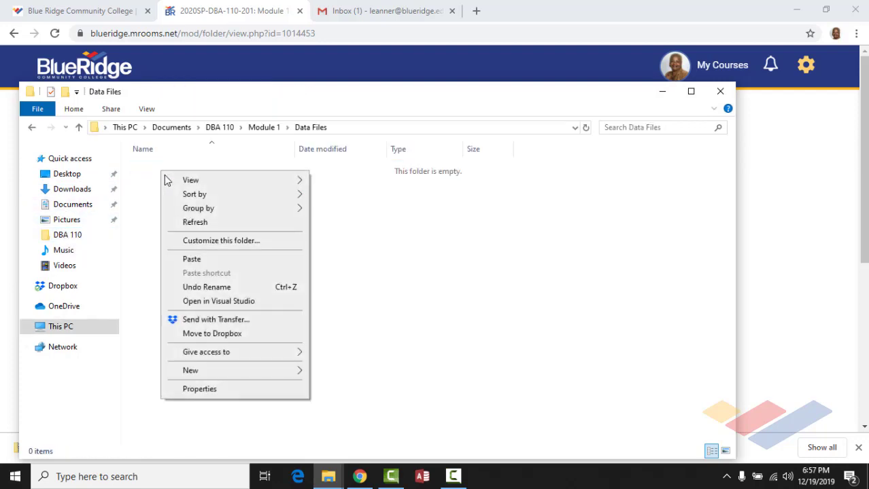
pyautogui.click(206, 258)
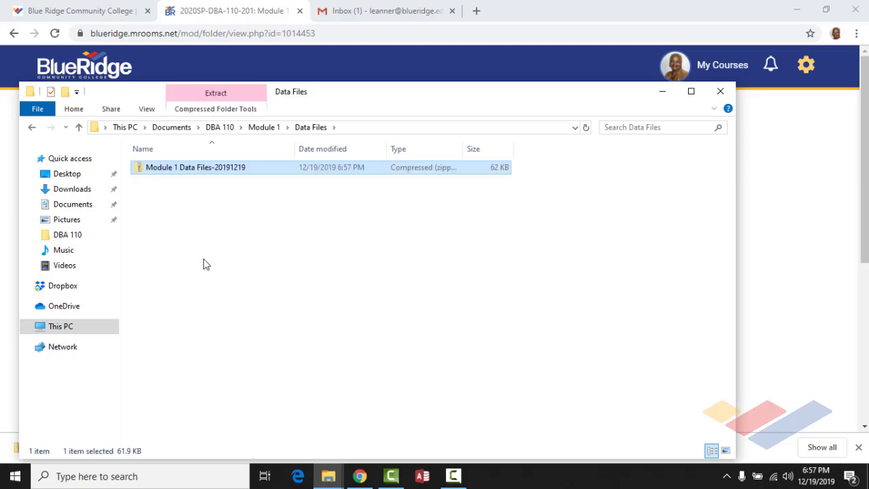
# Extract all files from the Module 1 Data Files-20191219 zip into the suggested destination, and put the folder windows away.
pyautogui.click(453, 476)
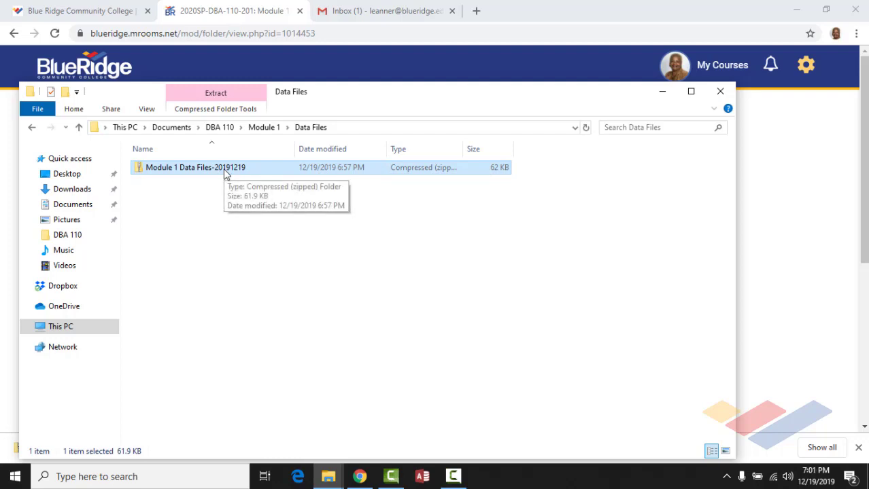
pyautogui.click(223, 93)
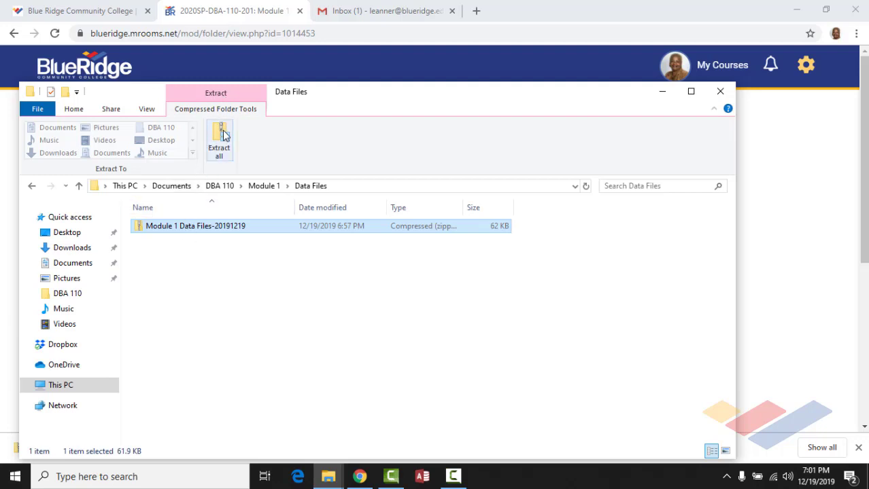
pyautogui.click(223, 134)
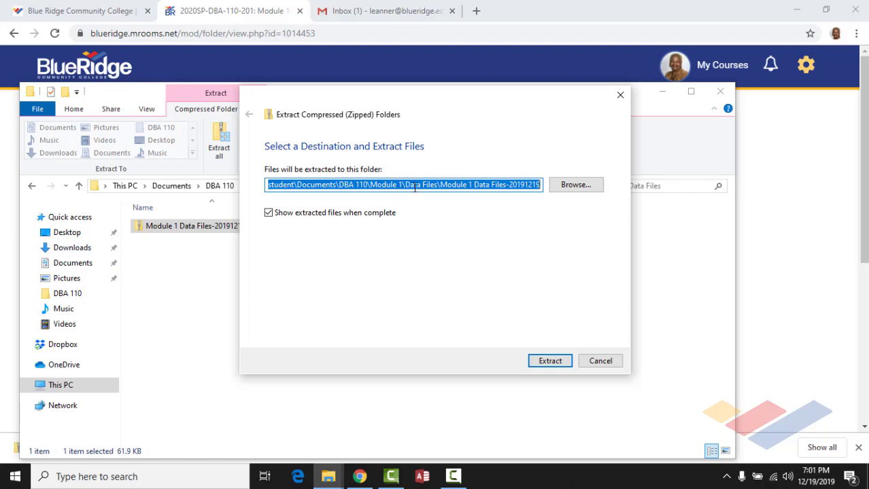
pyautogui.click(551, 366)
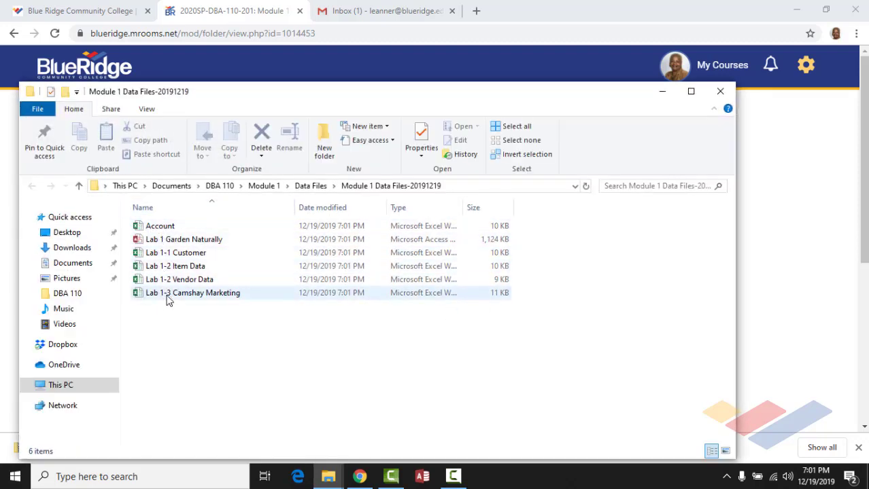
pyautogui.click(721, 93)
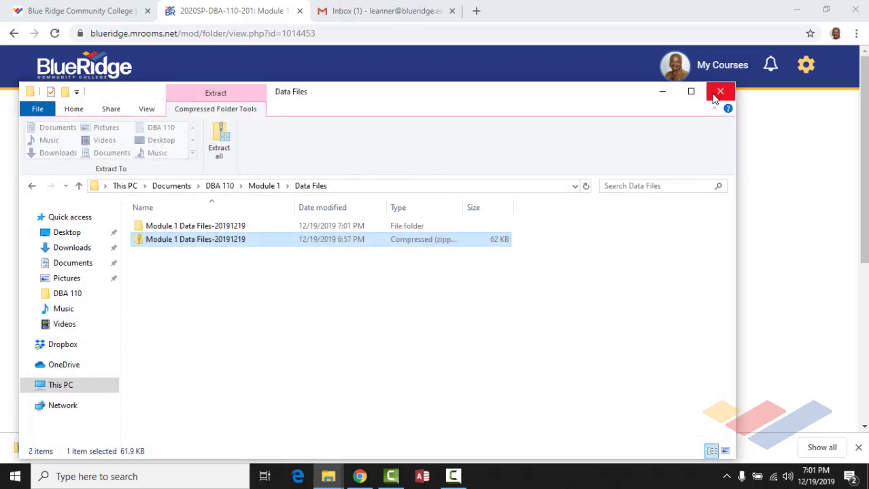
pyautogui.click(663, 91)
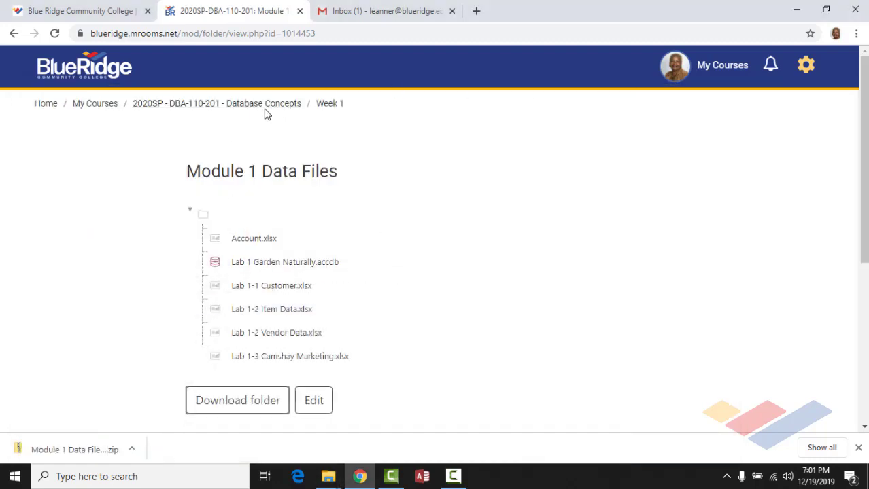
# Return to the Week 1 course section and examine its Access Module 1 video link and graded activities, from PrattLast Associates to the Module 1 Exam.
pyautogui.click(328, 106)
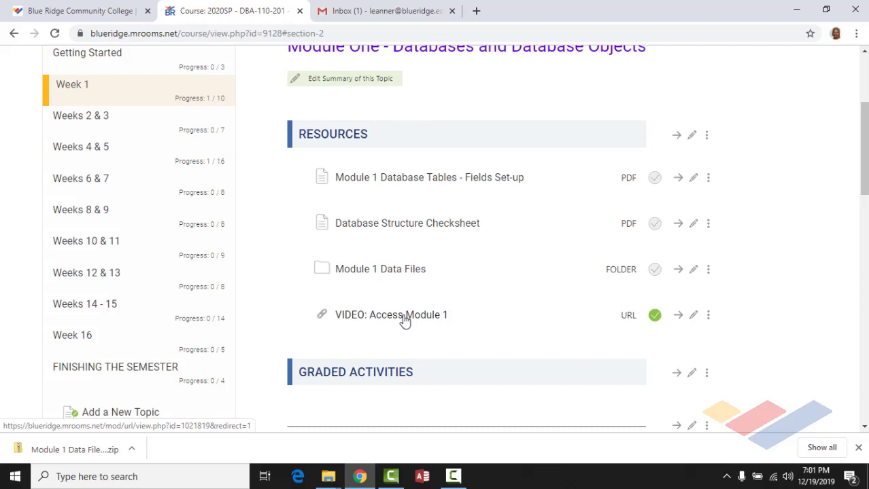
pyautogui.click(409, 310)
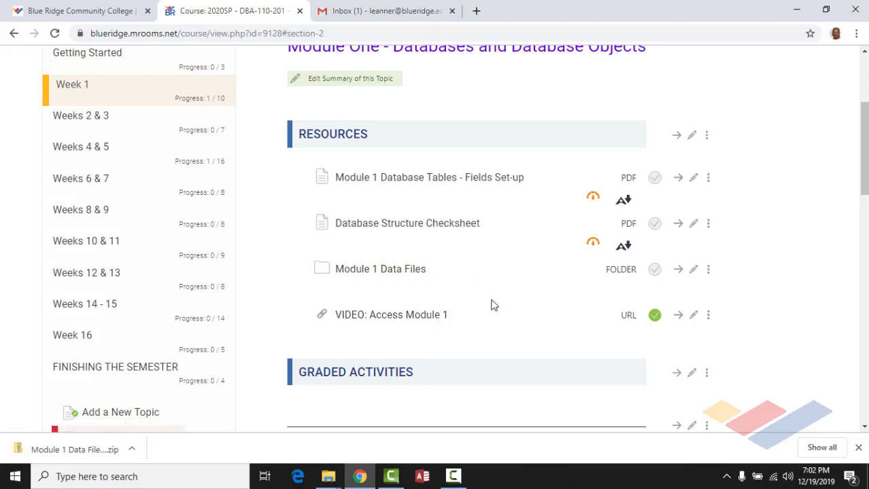
pyautogui.scroll(-1, 491, 304)
pyautogui.scroll(-2, 492, 305)
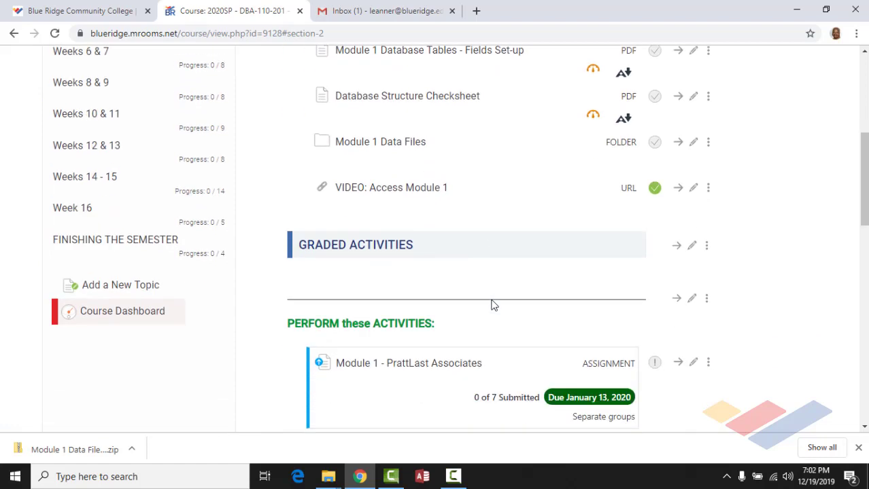
pyautogui.scroll(-1, 461, 260)
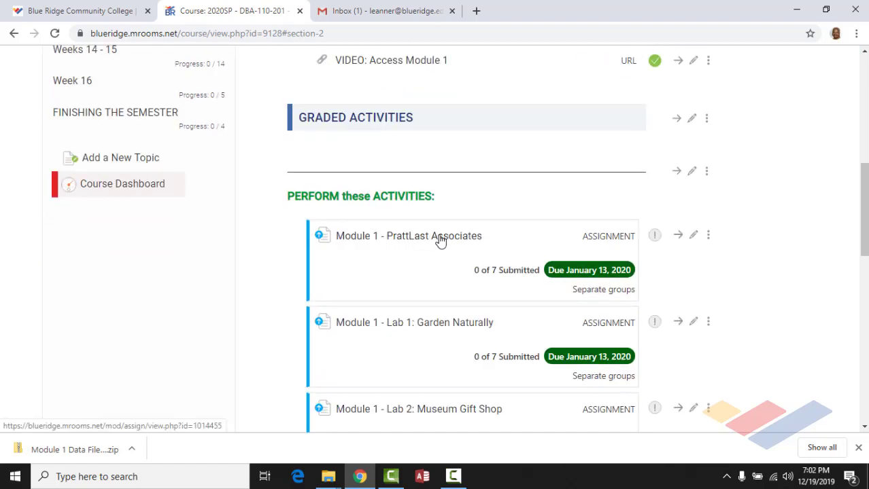
pyautogui.scroll(-2, 439, 239)
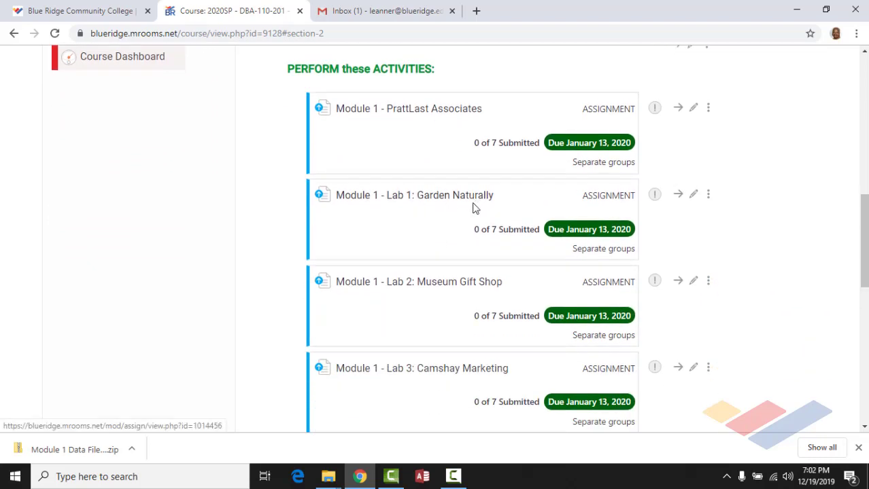
pyautogui.scroll(-2, 456, 365)
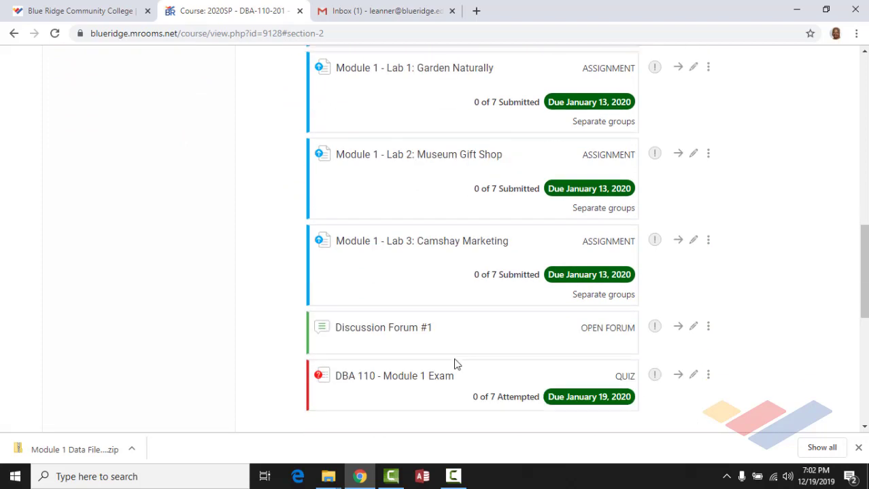
# Check the due dates of the Module 1 assignments and exam, and return to the Week 1 resources.
pyautogui.scroll(4, 586, 304)
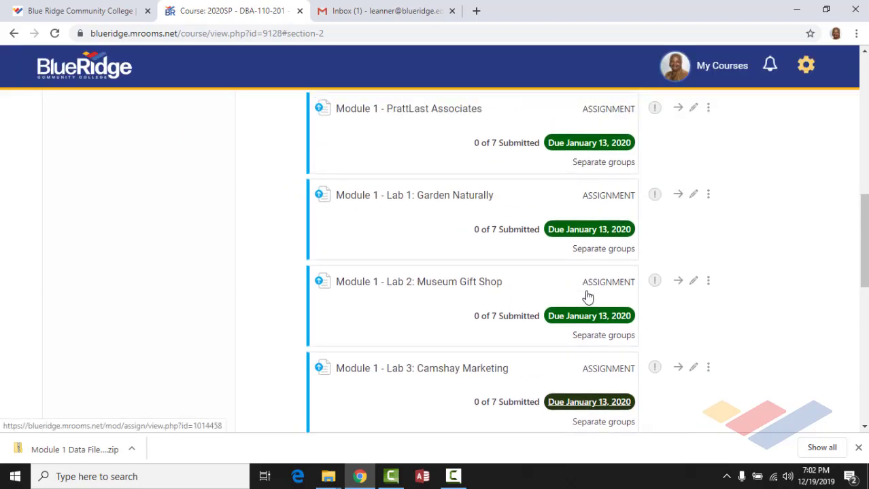
pyautogui.scroll(-1, 587, 291)
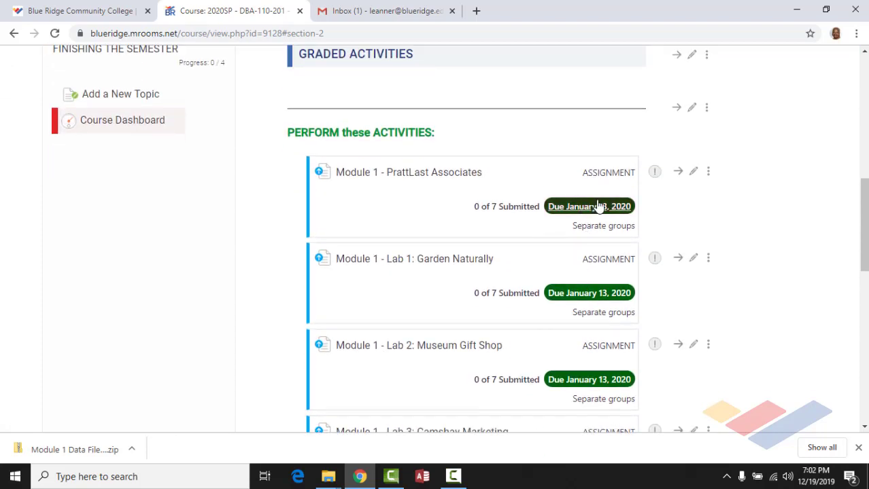
pyautogui.scroll(-4, 579, 309)
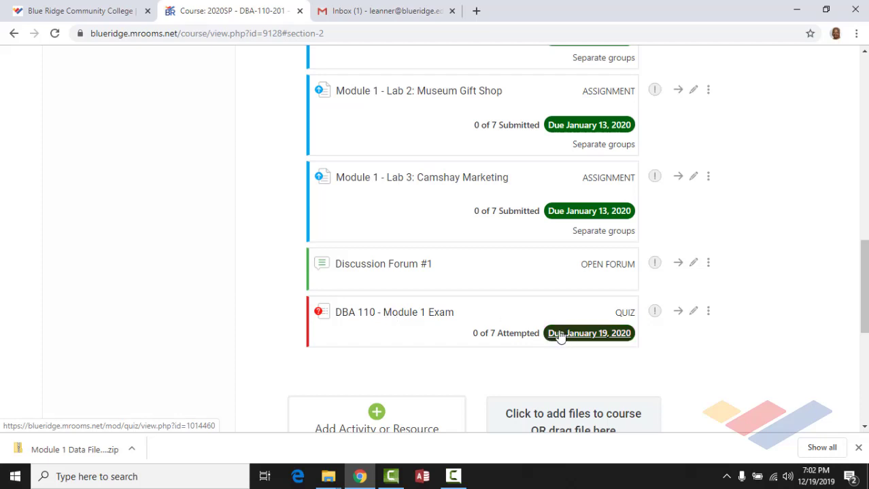
pyautogui.scroll(-1, 486, 286)
pyautogui.scroll(-1, 486, 286)
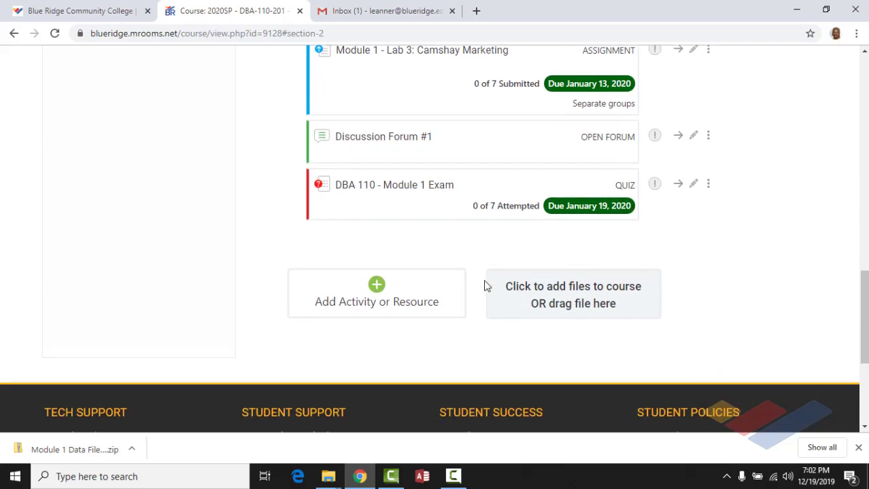
pyautogui.scroll(12, 486, 285)
pyautogui.scroll(1, 485, 285)
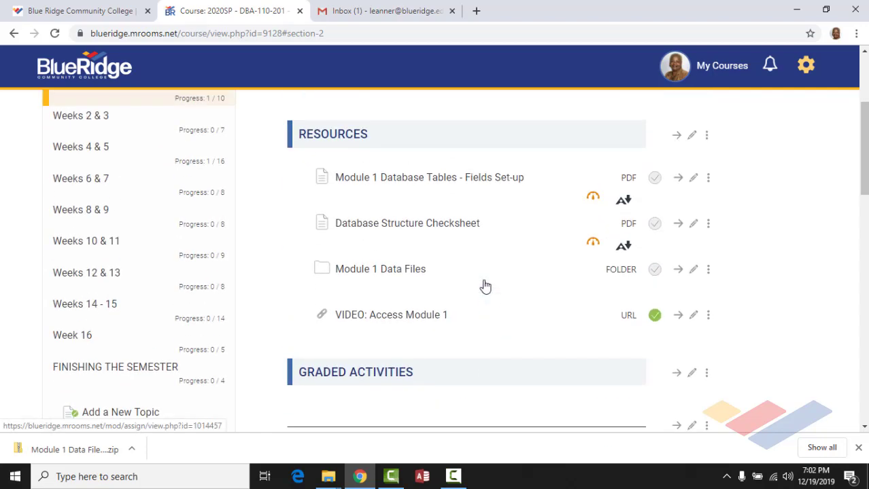
# Open the PrattLast Associates database from the Dropbox Module 1 folder, narrow its Navigation Pane to examine the objects, and close it.
pyautogui.scroll(2, 410, 206)
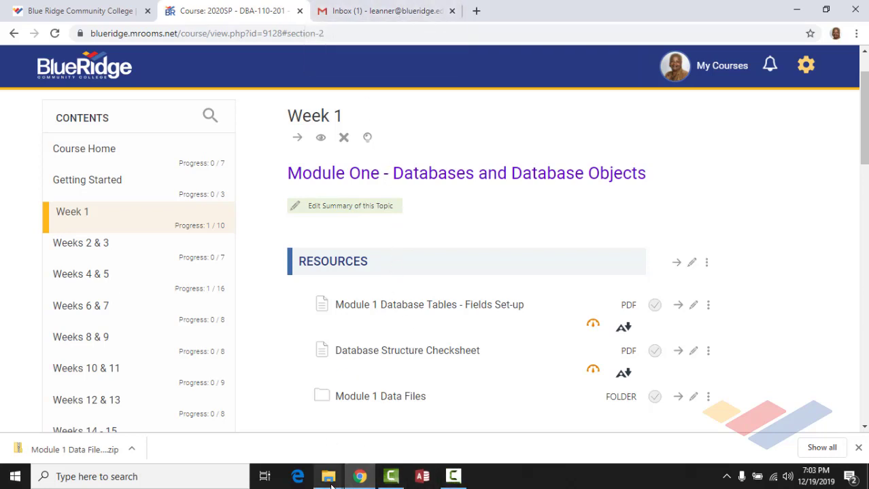
pyautogui.moveTo(329, 479)
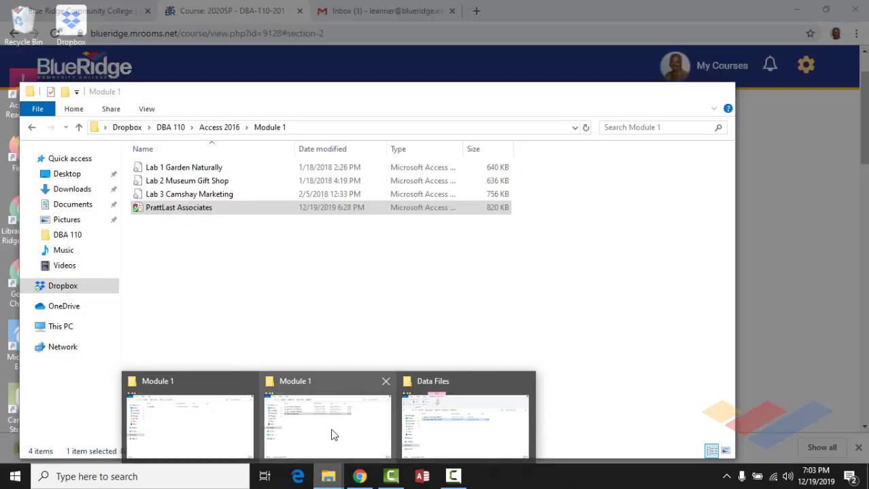
pyautogui.click(333, 435)
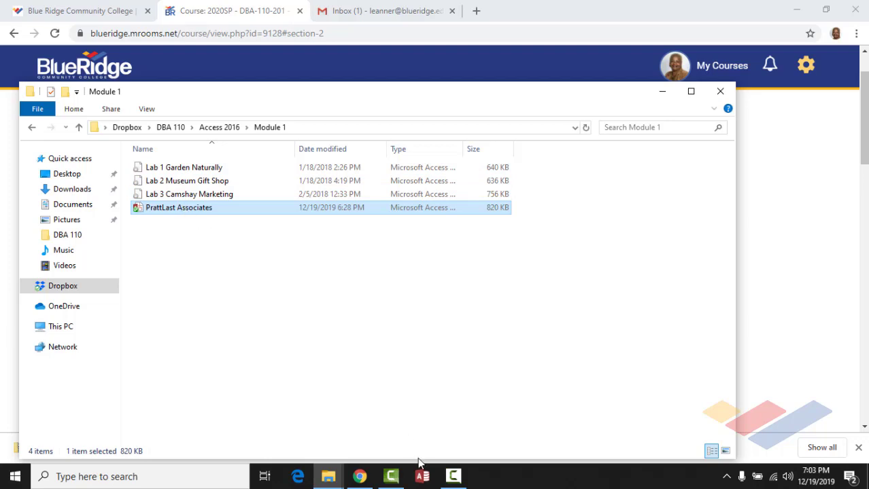
pyautogui.doubleClick(181, 208)
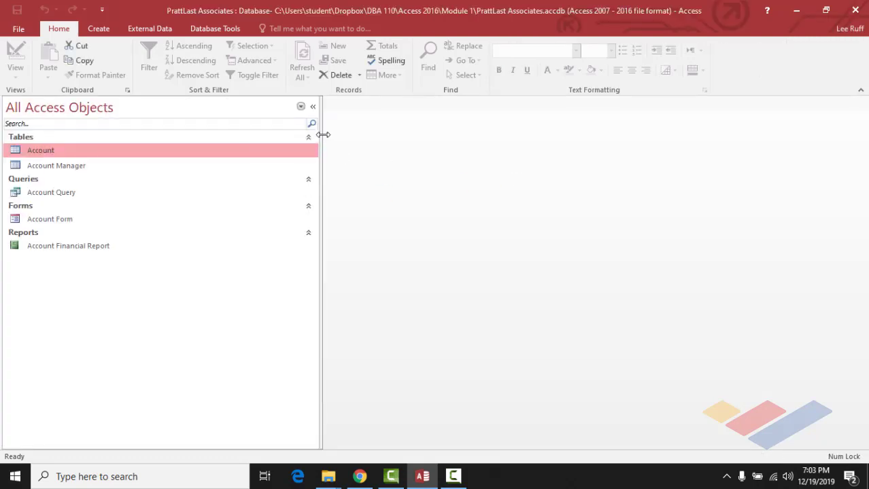
pyautogui.moveTo(321, 130); pyautogui.dragTo(174, 126)
pyautogui.click(52, 153)
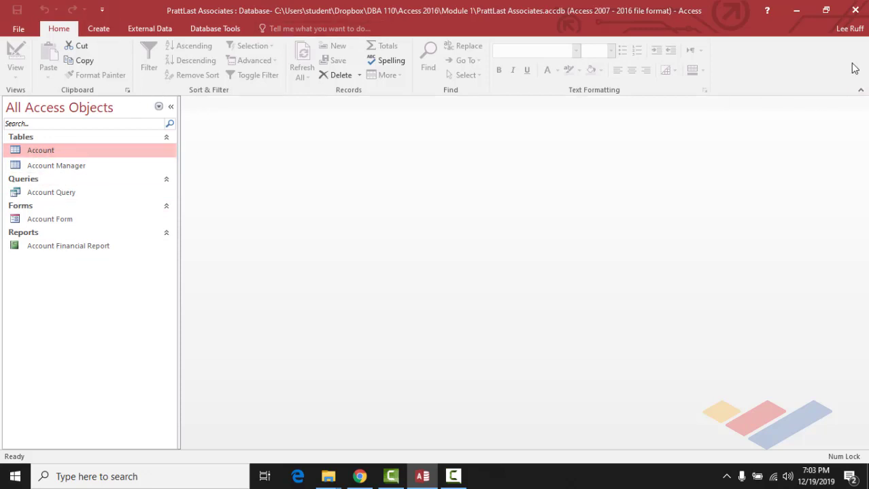
pyautogui.click(855, 11)
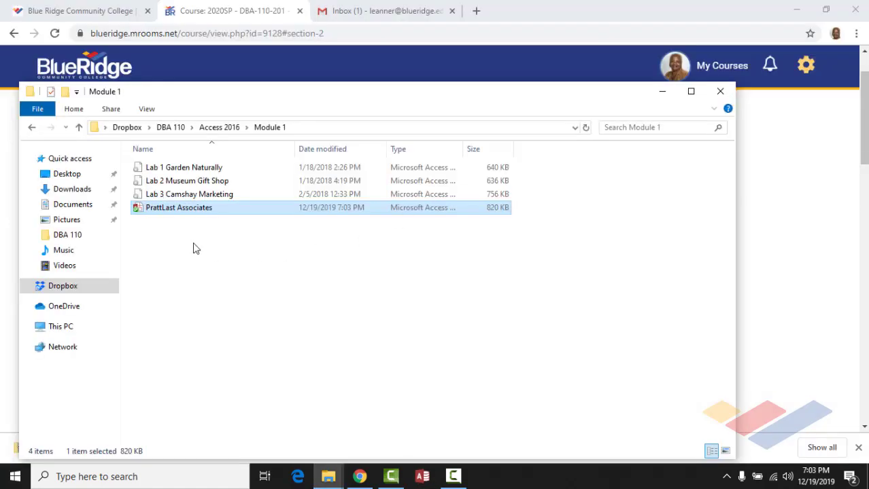
# Open the Lab 1 Garden Naturally database, enable its content, narrow the Navigation Pane to examine the objects, and close it.
pyautogui.doubleClick(170, 170)
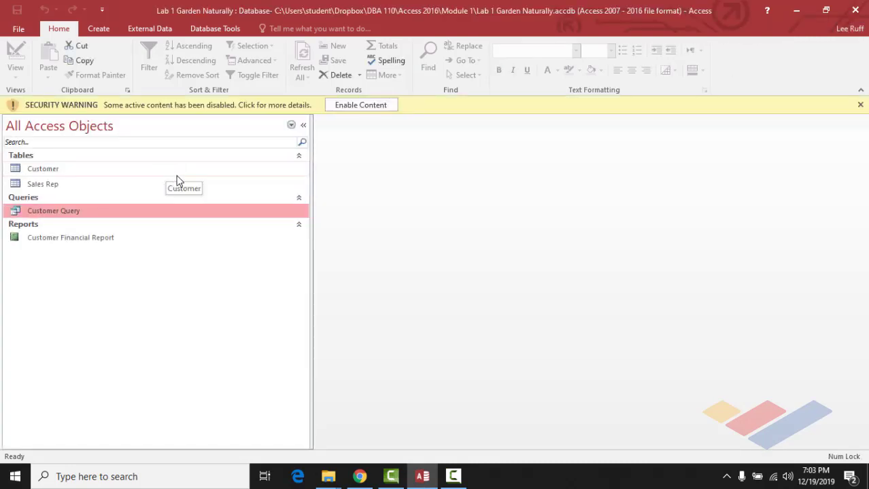
pyautogui.click(376, 106)
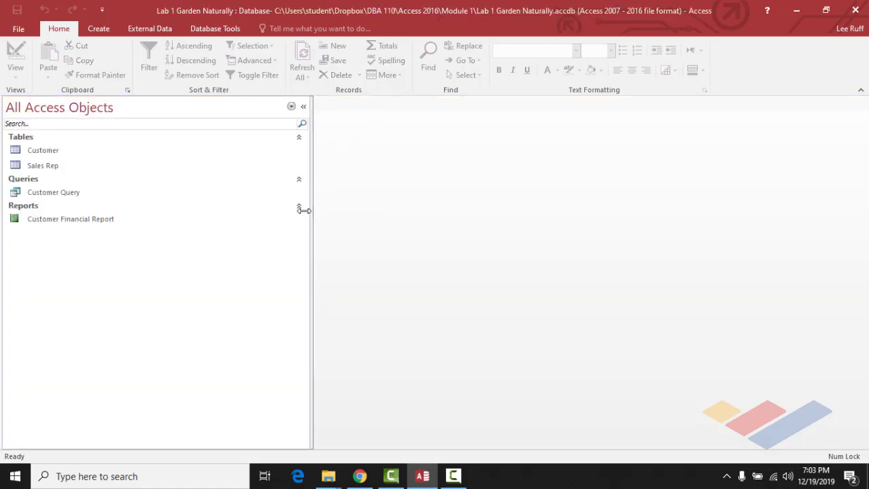
pyautogui.moveTo(304, 210); pyautogui.dragTo(137, 194)
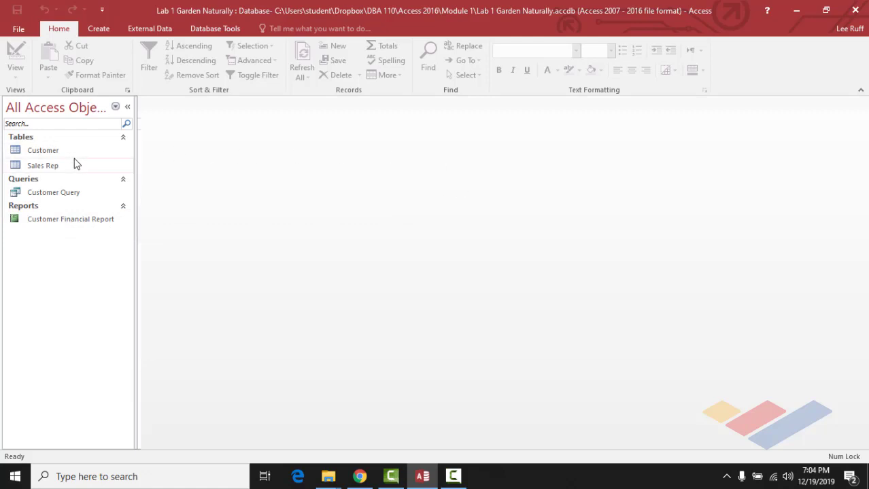
pyautogui.click(850, 15)
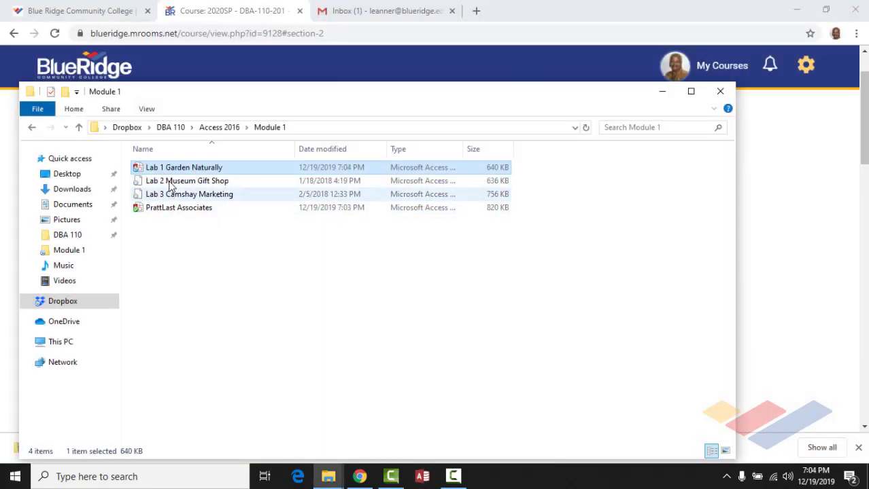
# Open the Lab 2 Museum Gift Shop database, enable its content, examine its objects, and close it.
pyautogui.doubleClick(171, 182)
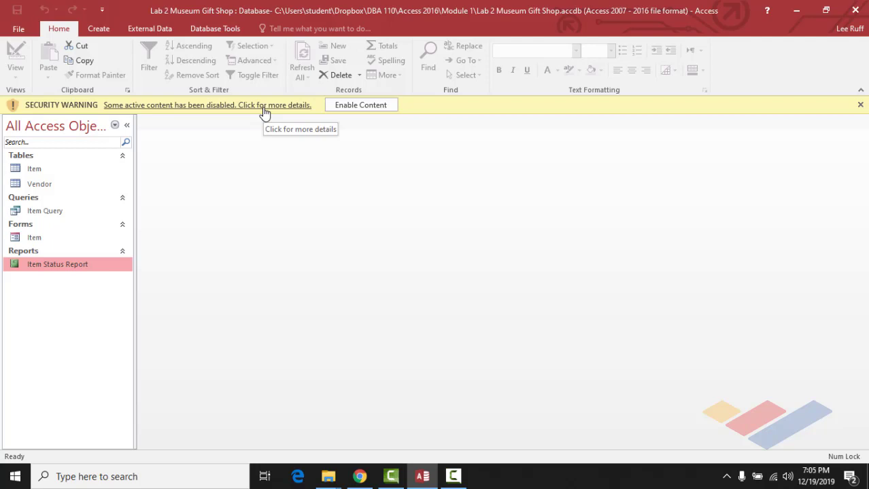
pyautogui.click(364, 107)
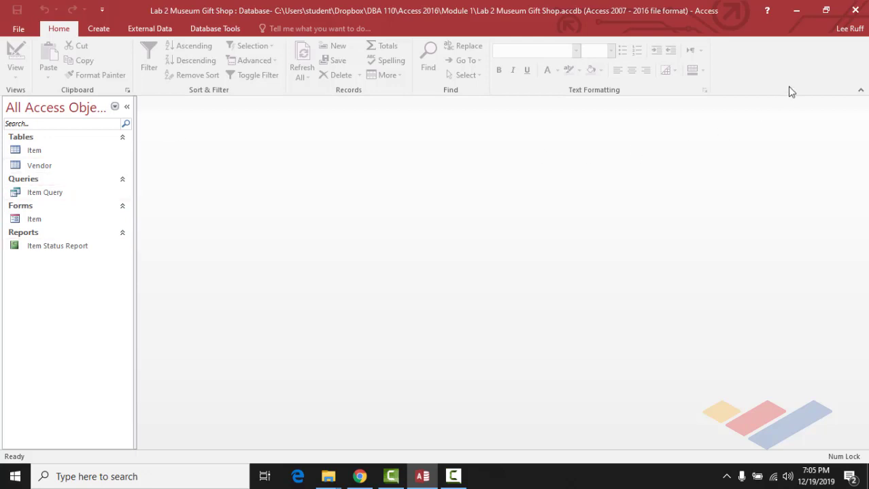
pyautogui.click(854, 15)
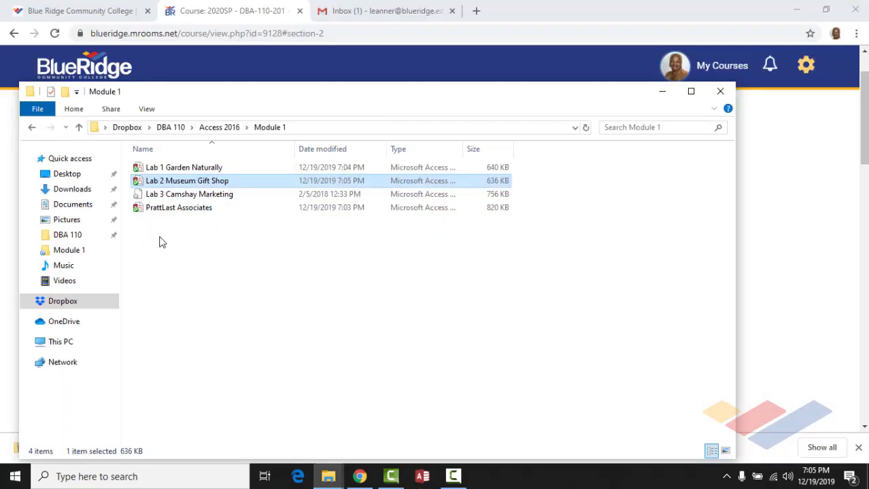
# Open the Lab 3 Camshay Marketing database, enable its content, examine its tables, queries, form and report, and close it.
pyautogui.doubleClick(170, 194)
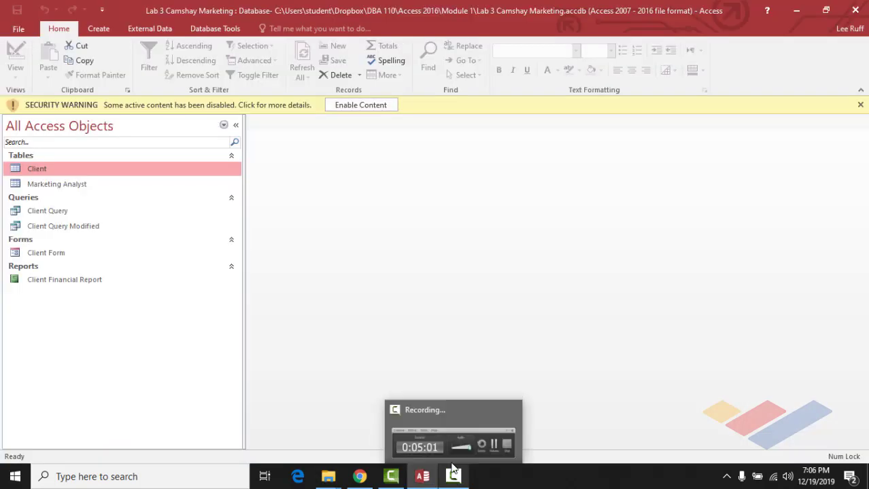
pyautogui.click(381, 107)
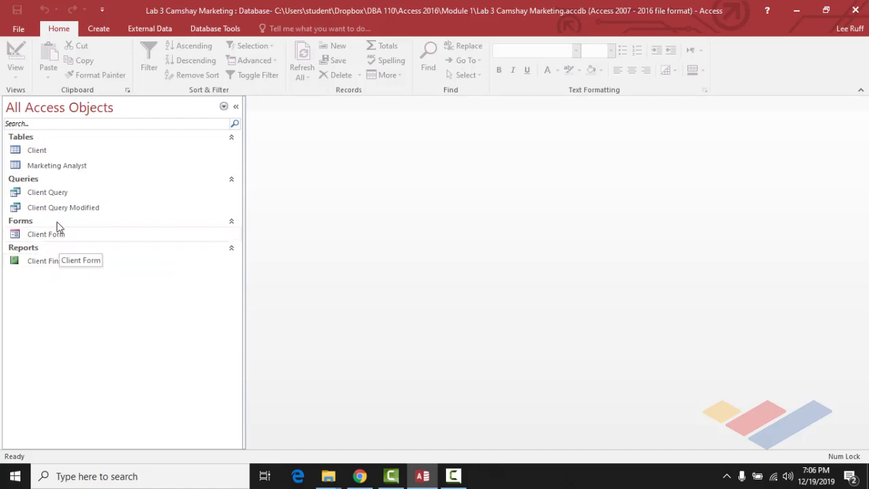
pyautogui.click(854, 16)
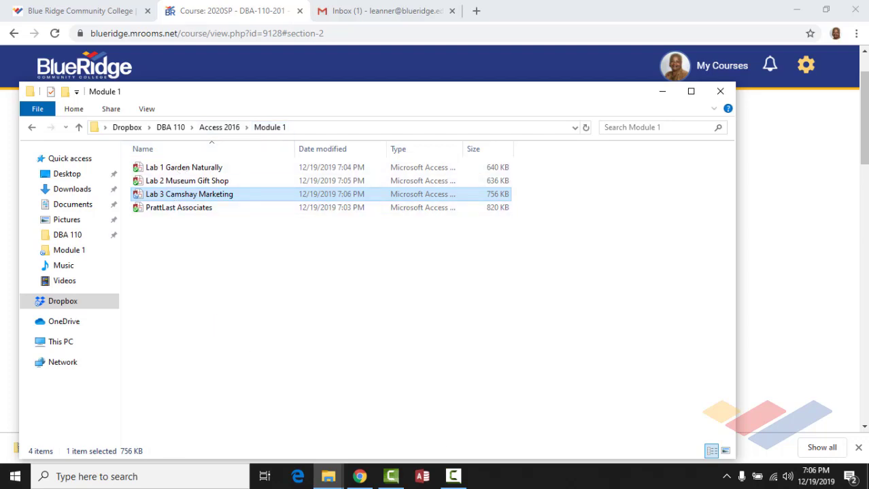
# Reopen the PrattLast Associates database and, in its Module 1 folder, widen the Type column to show the full file types.
pyautogui.click(204, 213)
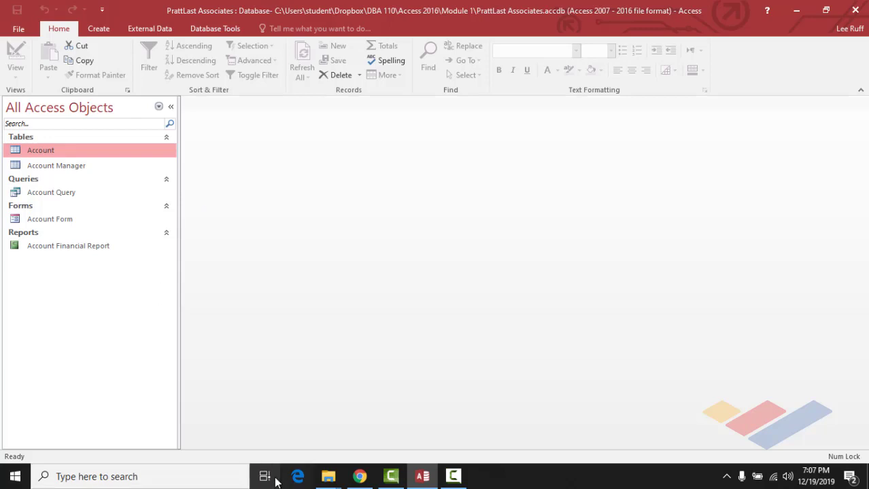
pyautogui.click(328, 476)
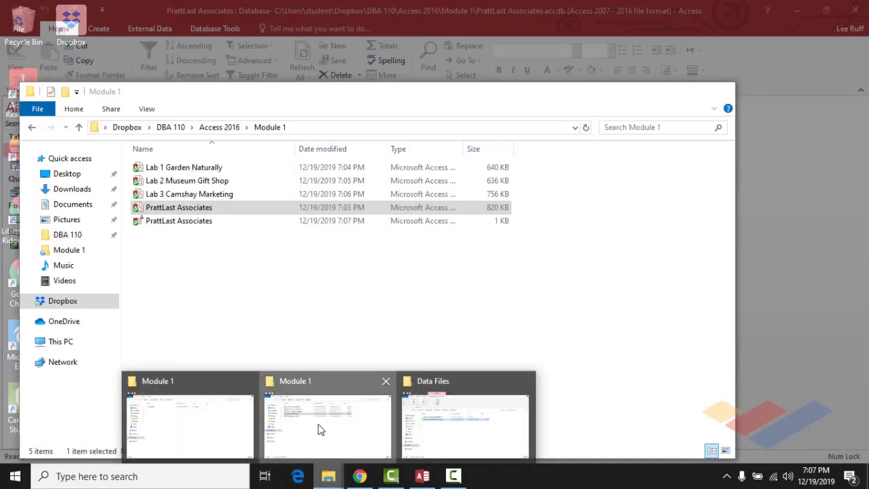
pyautogui.click(328, 425)
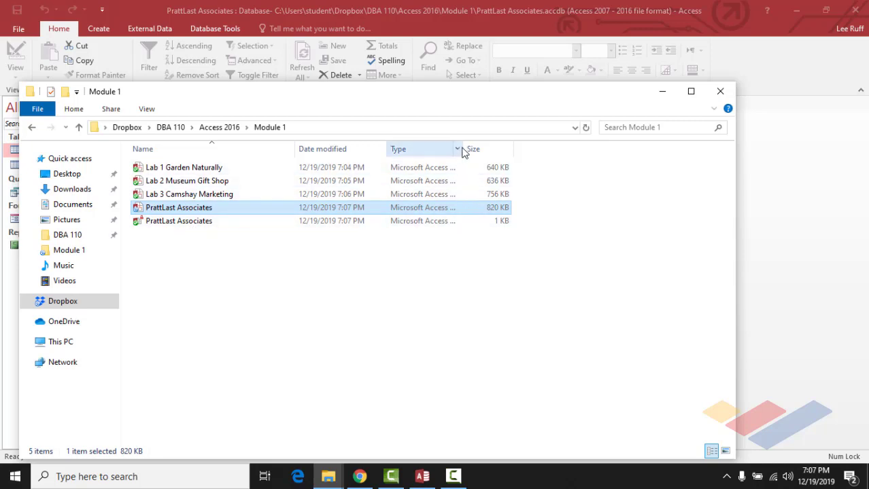
pyautogui.moveTo(469, 147); pyautogui.dragTo(553, 155)
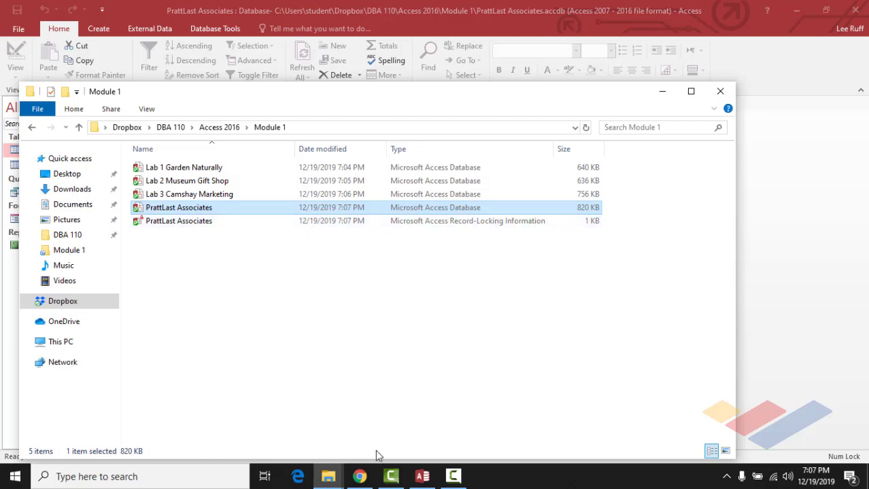
# Return to the PrattLast Associates database and close it, along with the Dropbox Module 1 folder window.
pyautogui.moveTo(430, 486)
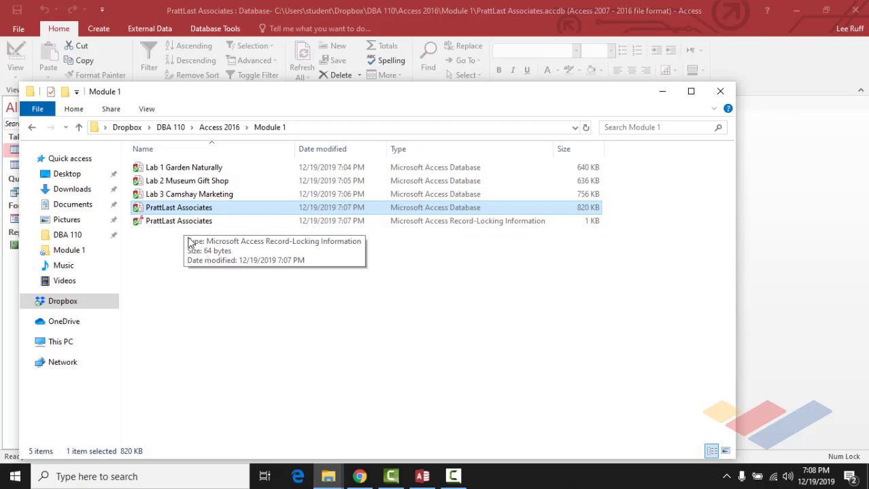
pyautogui.click(425, 480)
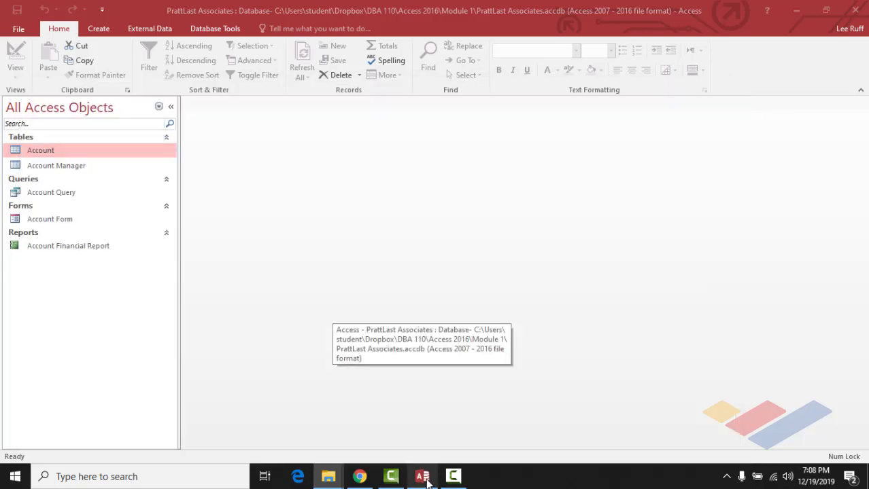
pyautogui.click(854, 9)
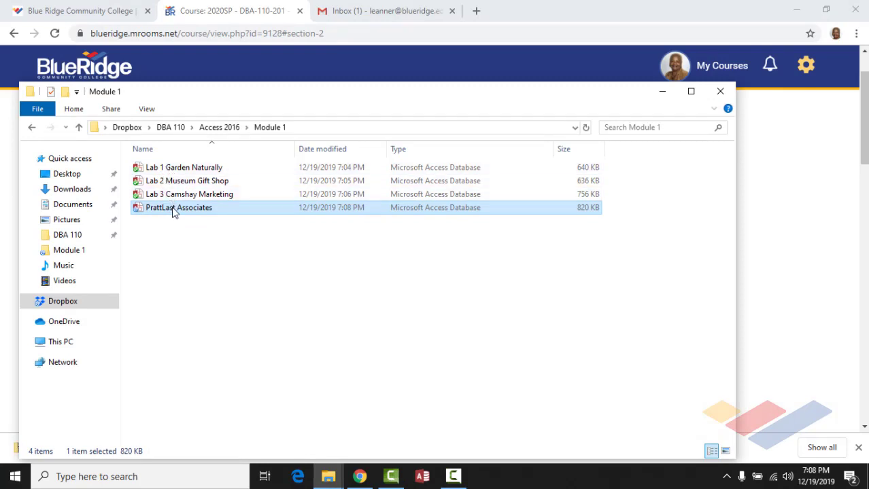
pyautogui.click(720, 92)
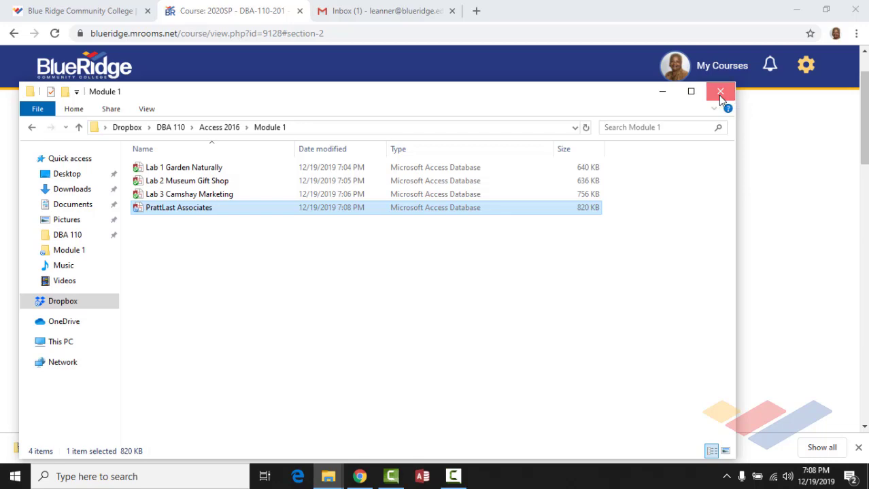
# Review the Week 1 graded activities from PrattLast Associates through the Module 1 Exam, and return to the PrattLast Associates assignment.
pyautogui.scroll(-6, 425, 368)
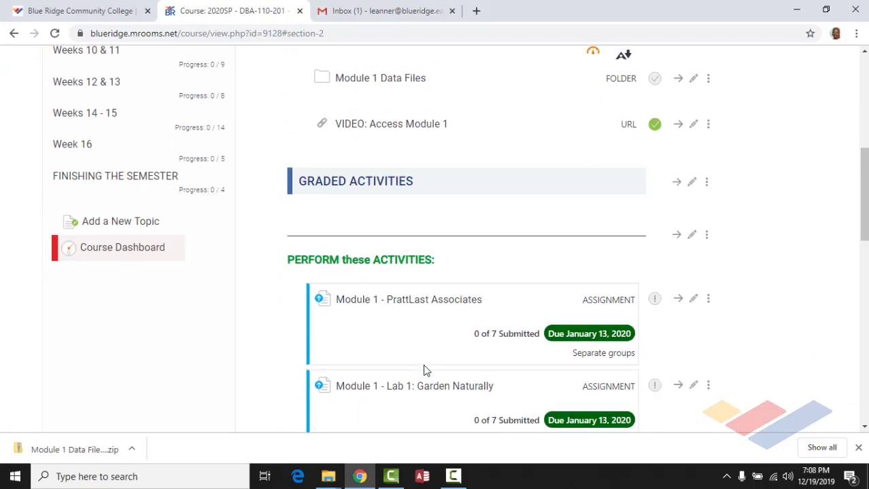
pyautogui.scroll(-3, 423, 371)
pyautogui.scroll(5, 424, 369)
pyautogui.scroll(-1, 418, 349)
pyautogui.scroll(-3, 418, 349)
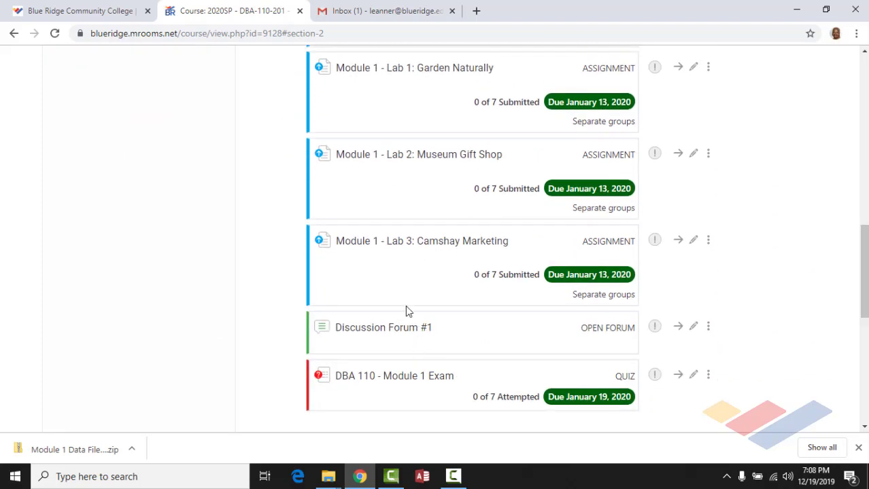
pyautogui.scroll(1, 408, 324)
pyautogui.scroll(5, 408, 325)
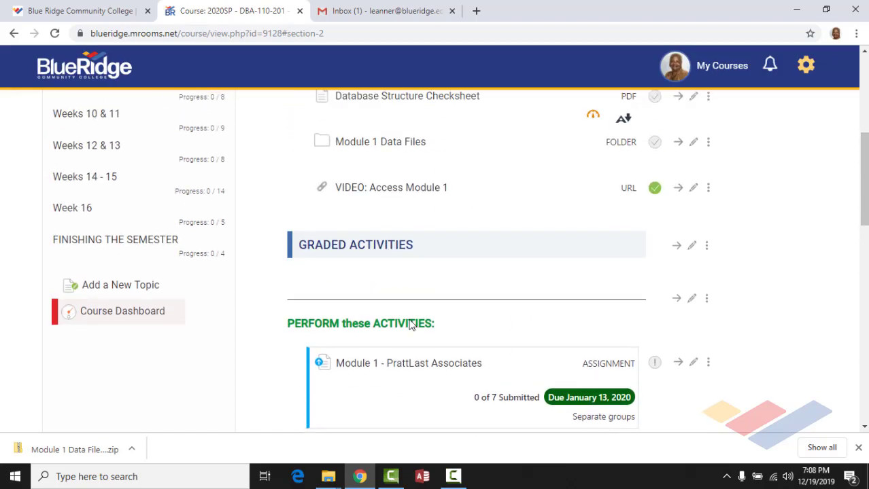
pyautogui.scroll(-1, 410, 325)
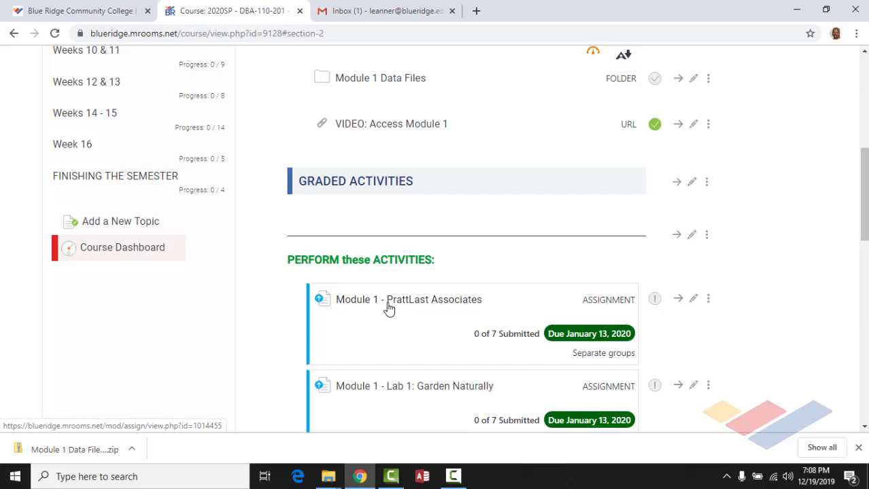
# Browse to Dropbox > DBA 110 > Spring 2018 > Student Files and open the first student's folder to examine its module folders.
pyautogui.moveTo(333, 480)
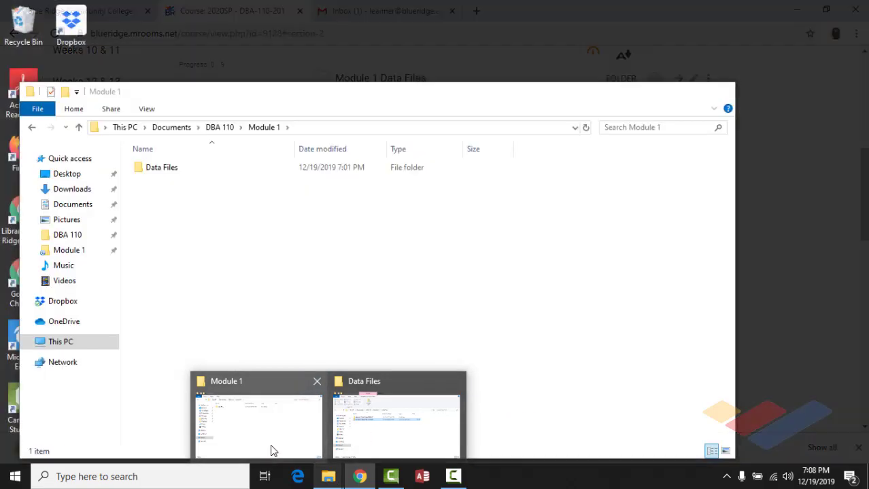
pyautogui.click(270, 445)
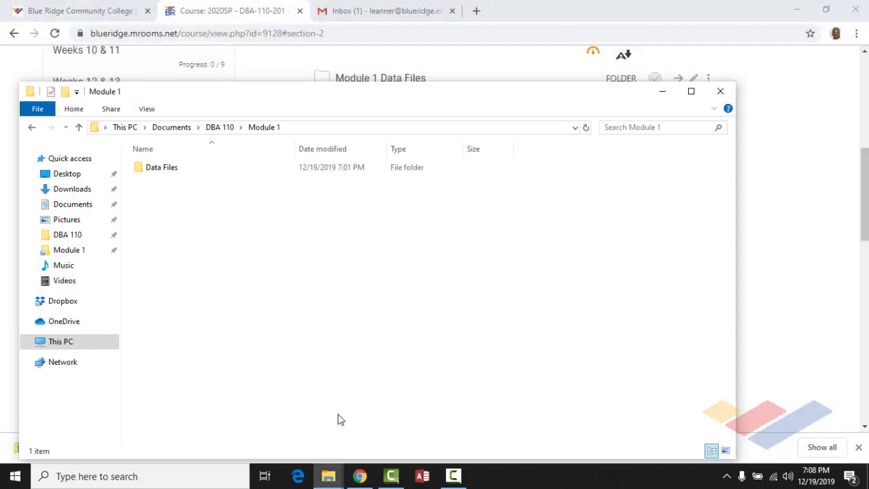
pyautogui.click(68, 304)
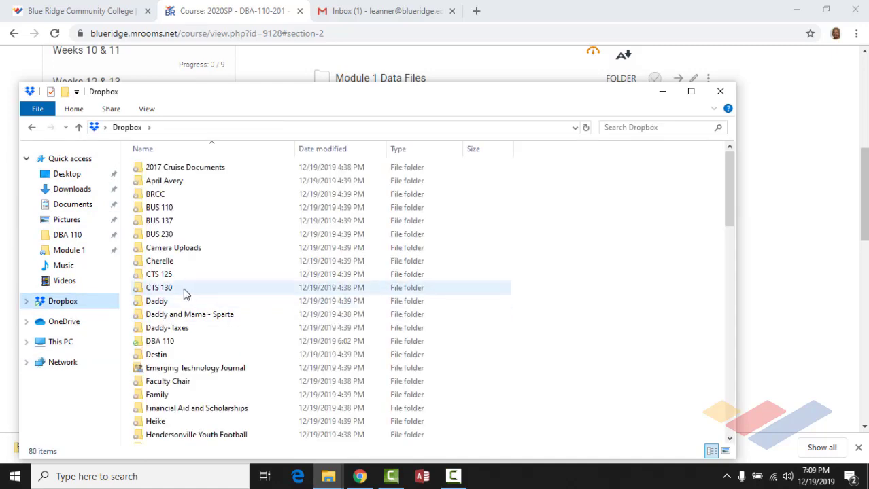
pyautogui.doubleClick(160, 341)
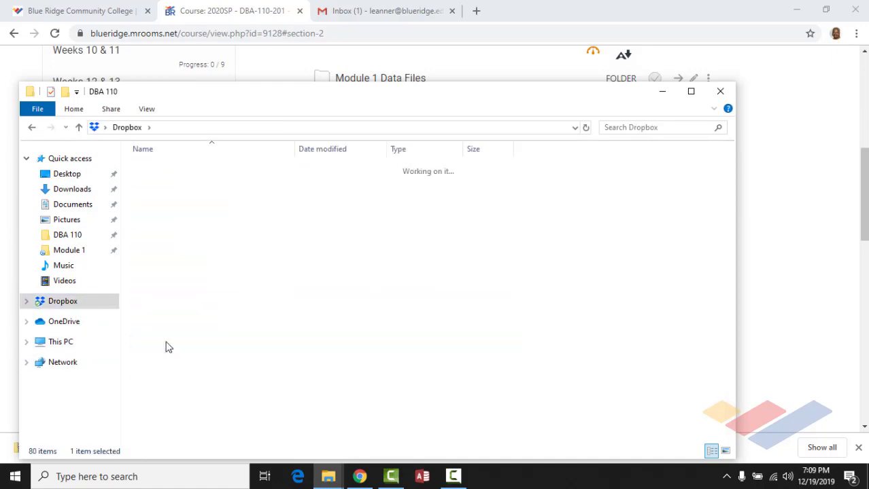
pyautogui.doubleClick(170, 182)
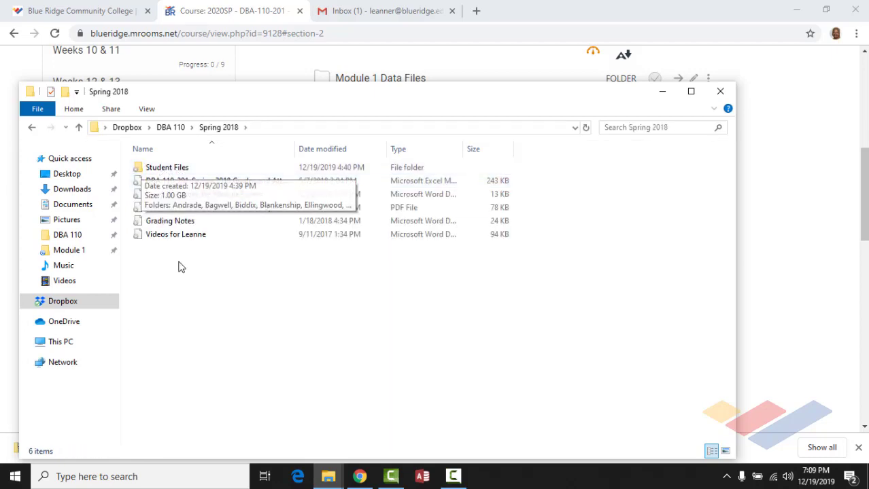
pyautogui.doubleClick(168, 170)
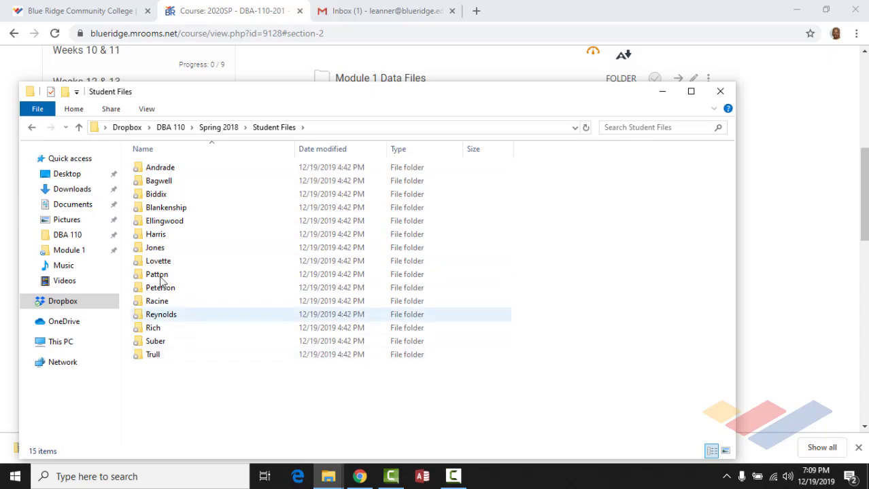
pyautogui.doubleClick(157, 170)
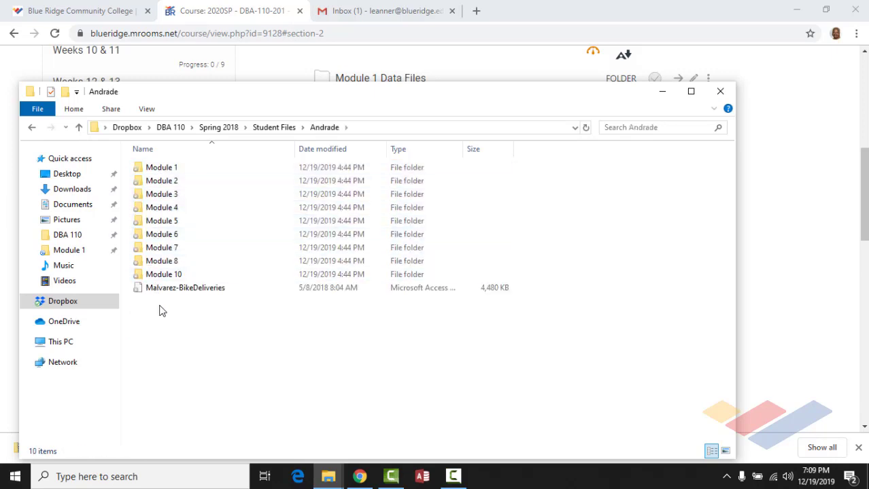
# Return from the student's folder to Dropbox > DBA 110 > Spring 2018 and open the Grading Notes document in Word.
pyautogui.click(32, 127)
pyautogui.click(34, 128)
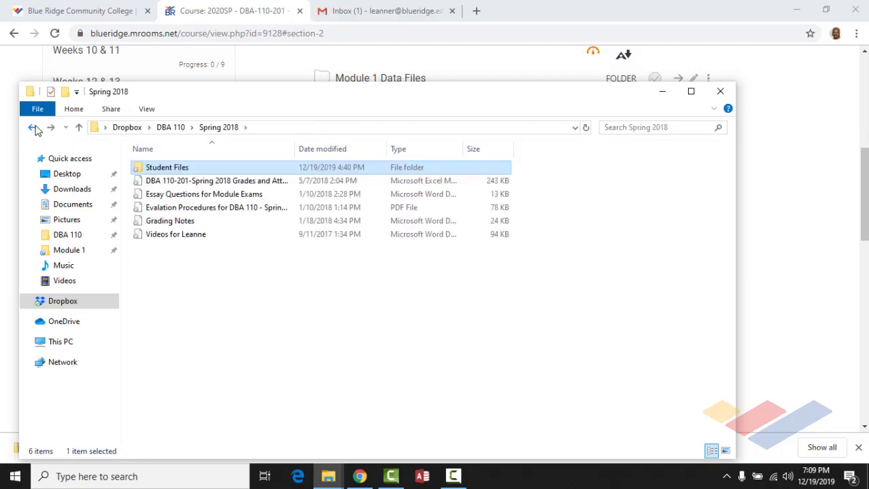
pyautogui.click(33, 128)
pyautogui.click(33, 128)
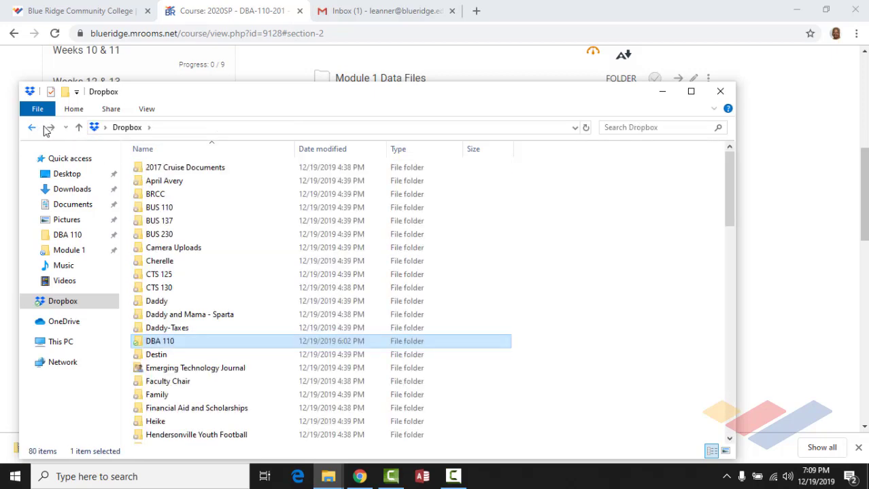
pyautogui.click(51, 129)
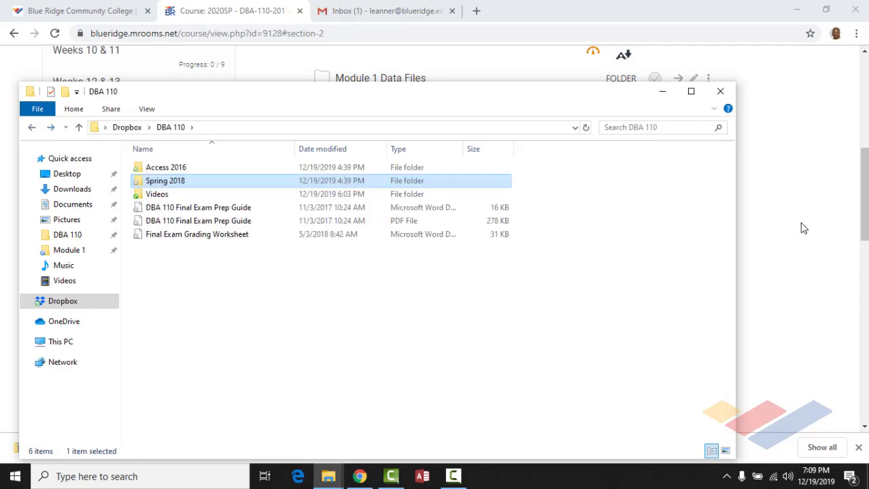
pyautogui.doubleClick(155, 183)
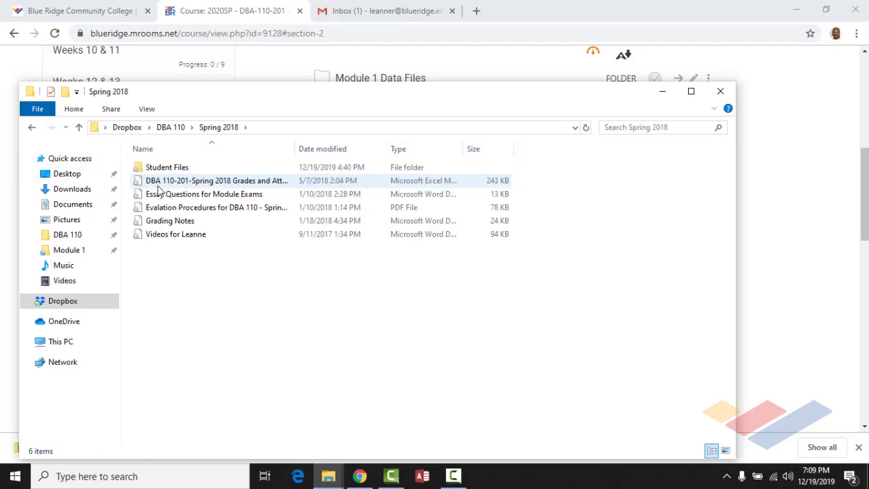
pyautogui.click(165, 225)
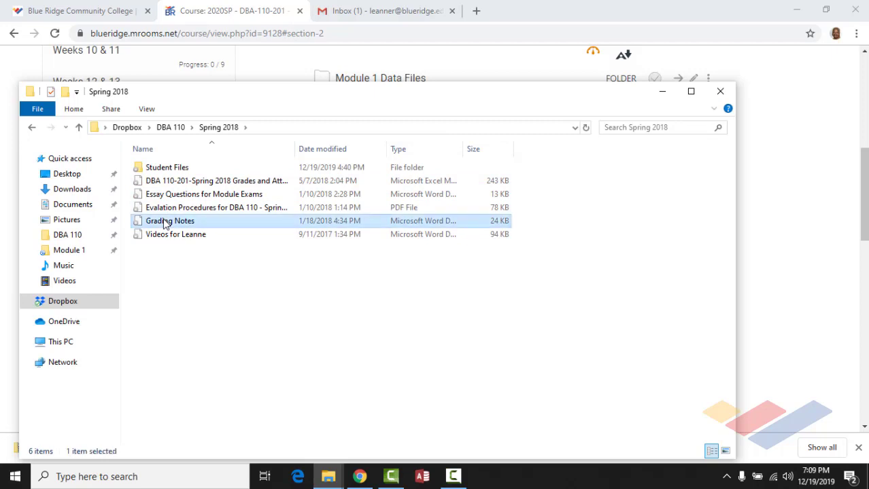
pyautogui.doubleClick(166, 225)
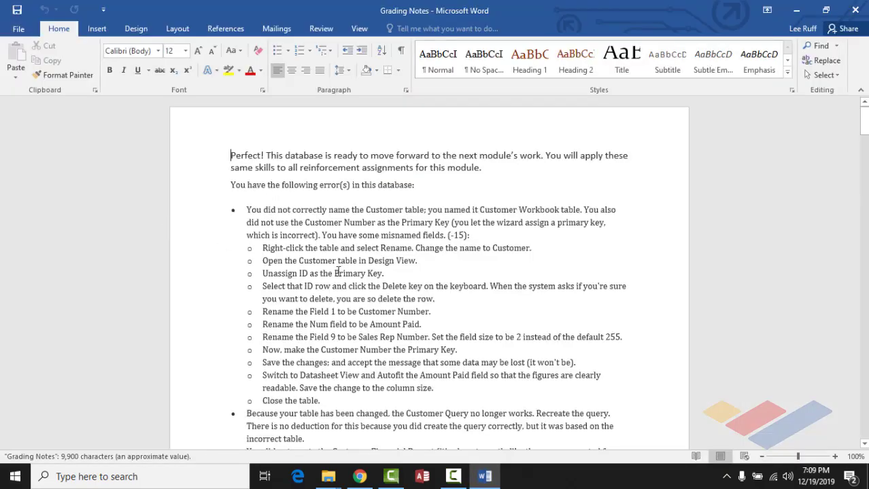
# Skim the database error feedback across the Grading Notes pages and return to the beginning of the document.
pyautogui.scroll(-4, 337, 272)
pyautogui.scroll(4, 333, 269)
pyautogui.scroll(-8, 327, 265)
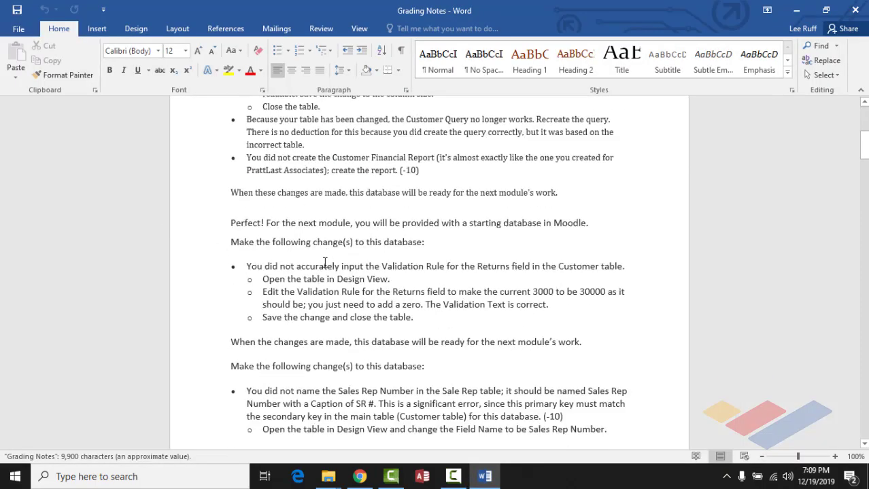
pyautogui.scroll(-20, 325, 263)
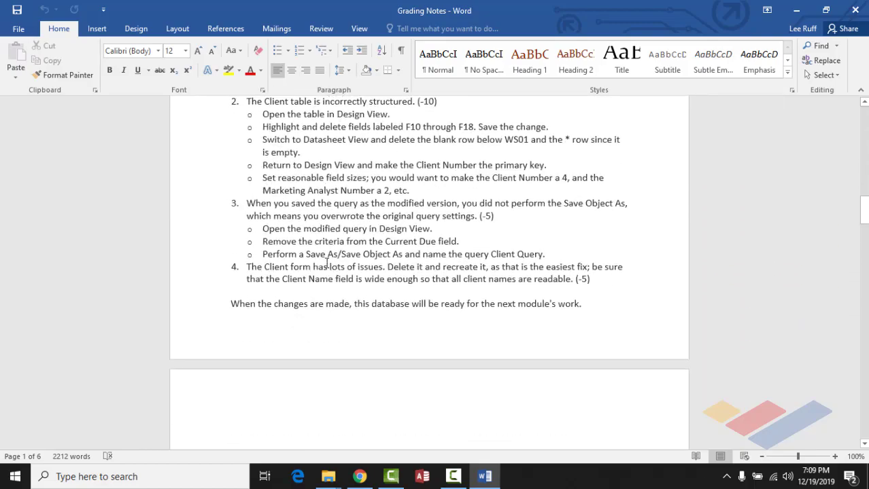
pyautogui.scroll(-12, 327, 263)
pyautogui.scroll(-15, 326, 263)
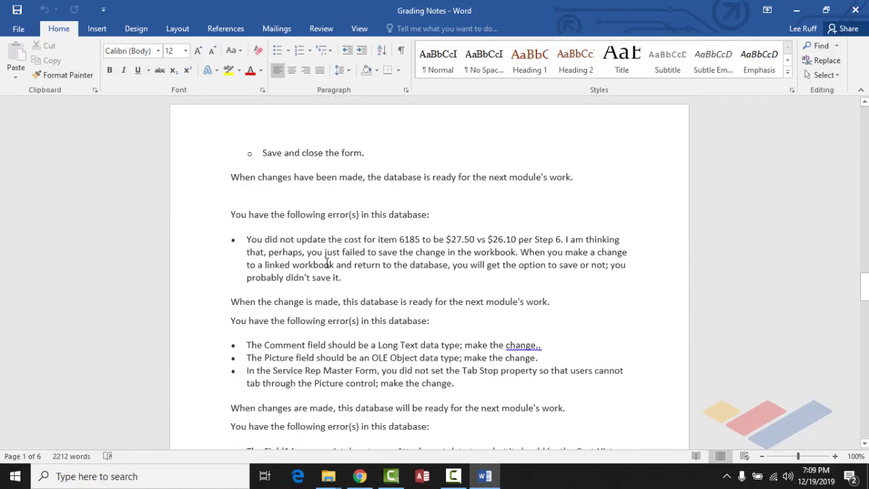
pyautogui.scroll(4, 326, 263)
pyautogui.scroll(15, 326, 263)
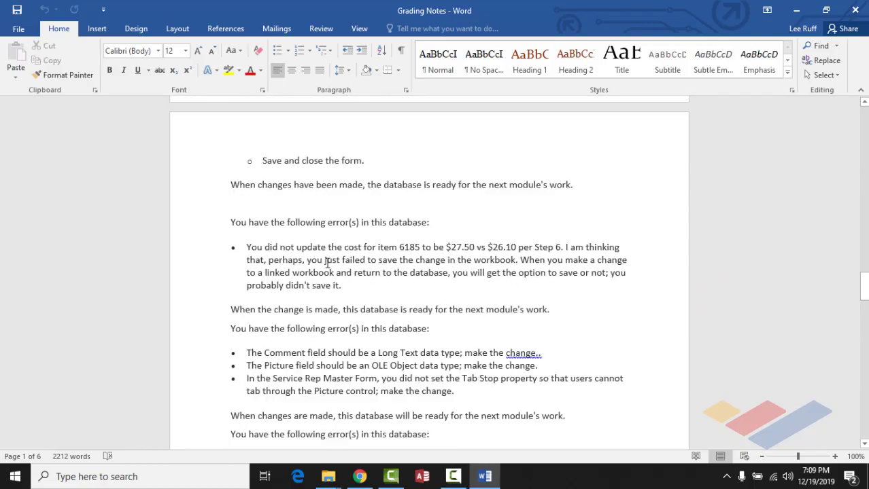
pyautogui.scroll(5, 330, 263)
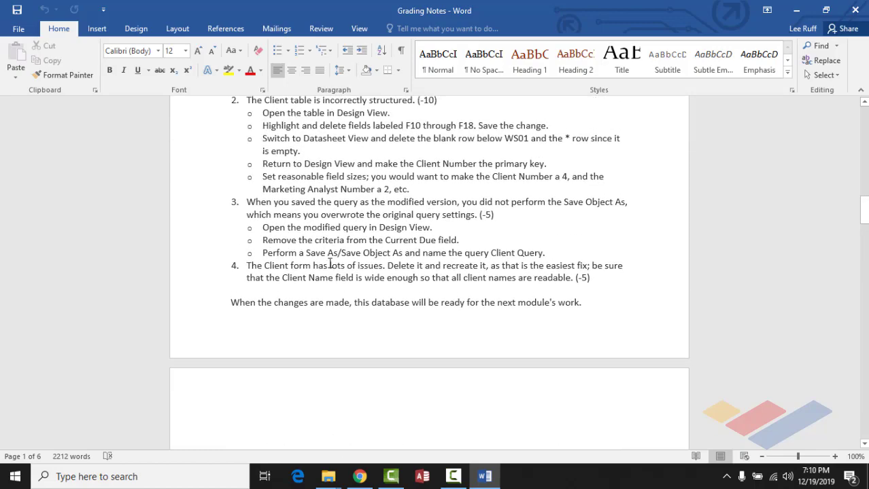
pyautogui.moveTo(866, 202); pyautogui.dragTo(865, 126)
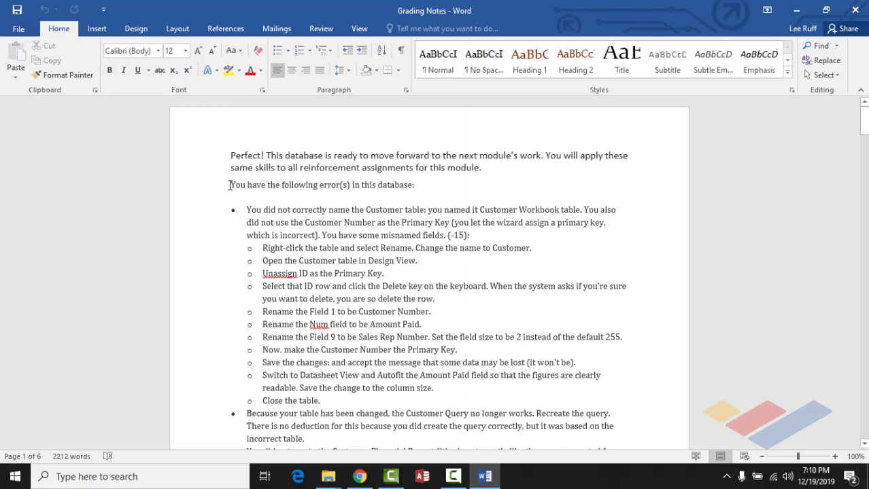
# Highlight the first feedback block from "You have the following error(s) in this database:" through "Close the table." to examine it, and clear the selection.
pyautogui.moveTo(230, 184); pyautogui.dragTo(333, 399)
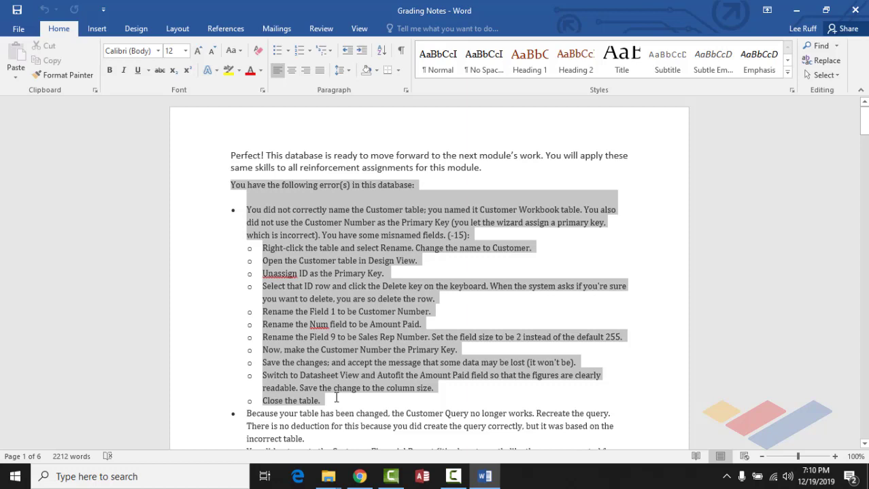
pyautogui.moveTo(335, 400); pyautogui.dragTo(335, 399)
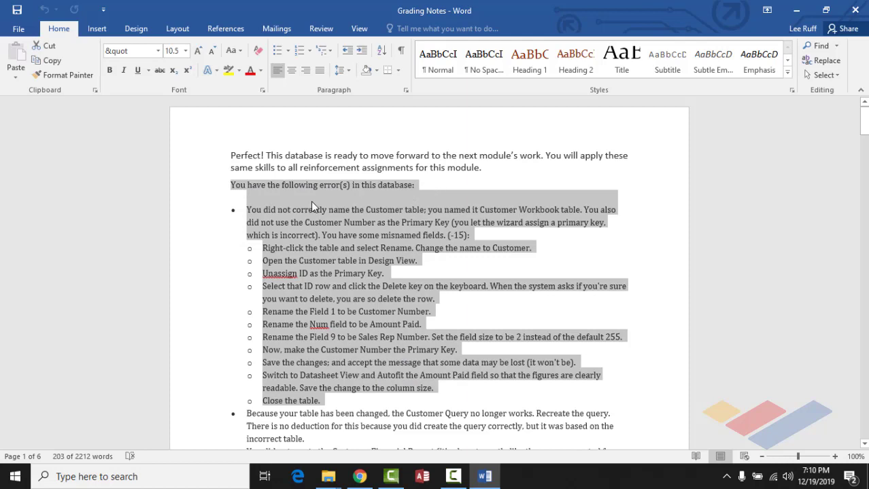
pyautogui.click(249, 213)
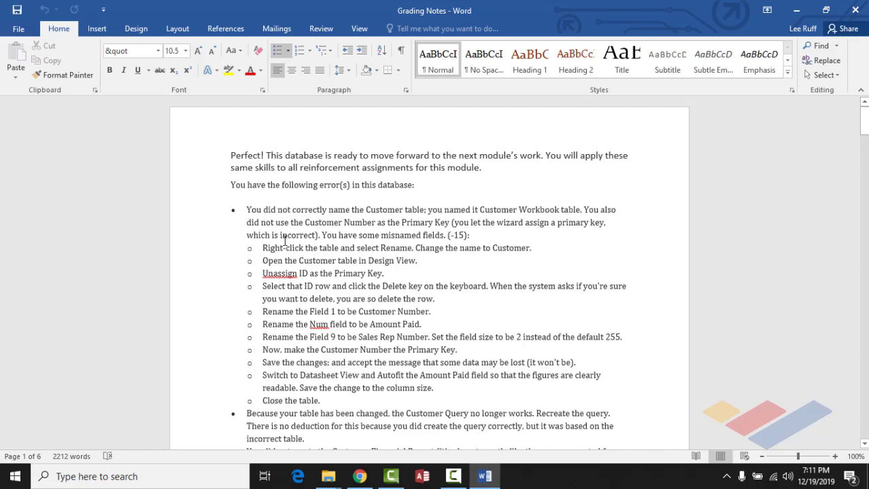
# Read through the remaining error descriptions and correction instructions in Grading Notes, from page 1 to page 4.
pyautogui.scroll(-5, 333, 311)
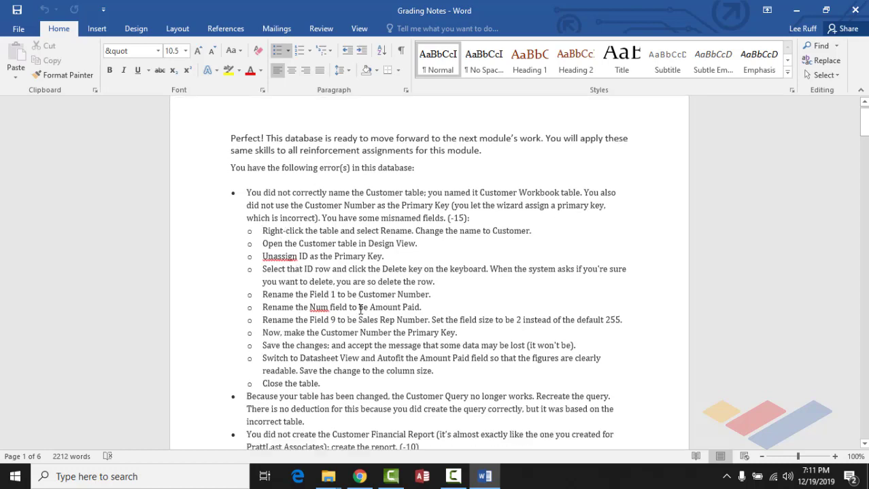
pyautogui.scroll(-13, 361, 309)
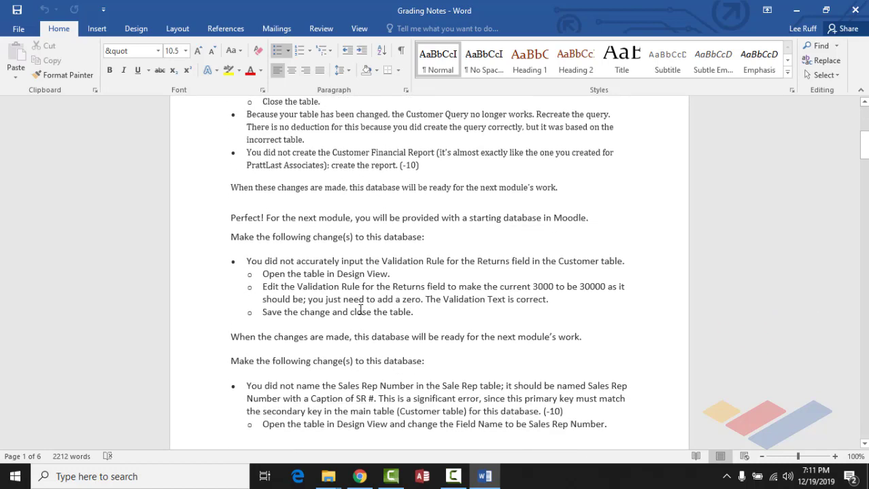
pyautogui.scroll(-12, 356, 310)
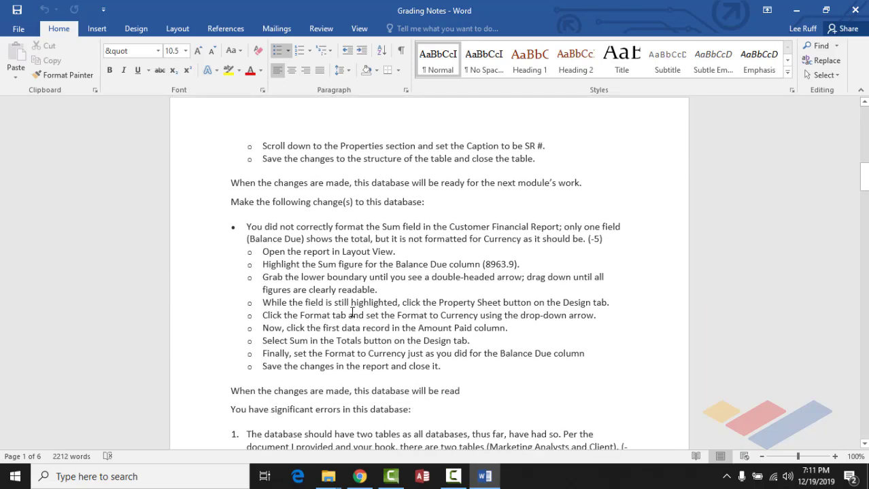
pyautogui.scroll(-11, 349, 313)
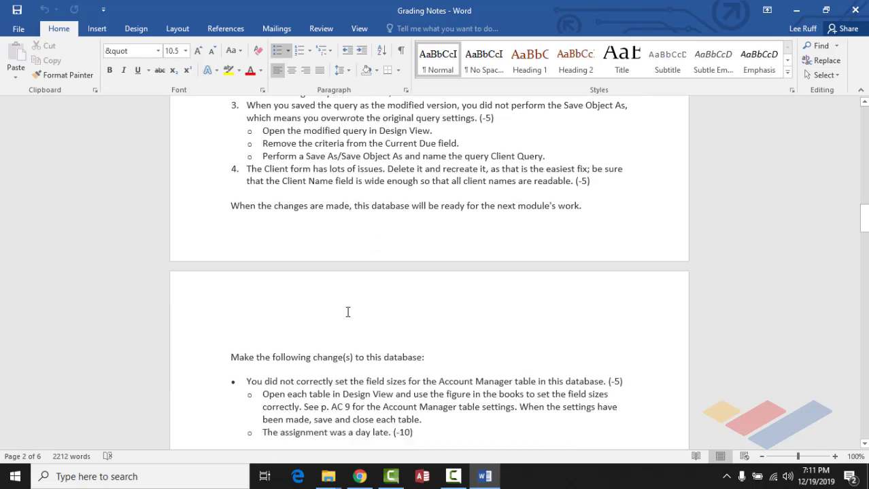
pyautogui.scroll(-13, 345, 312)
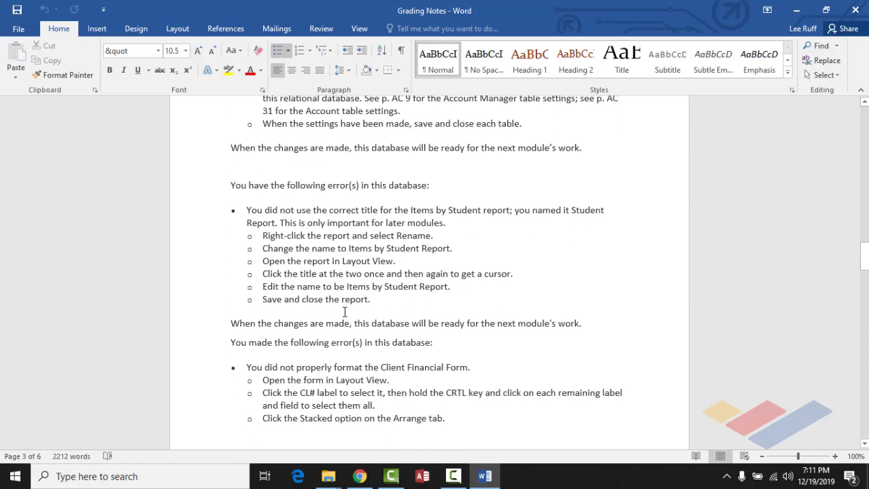
pyautogui.scroll(-5, 344, 311)
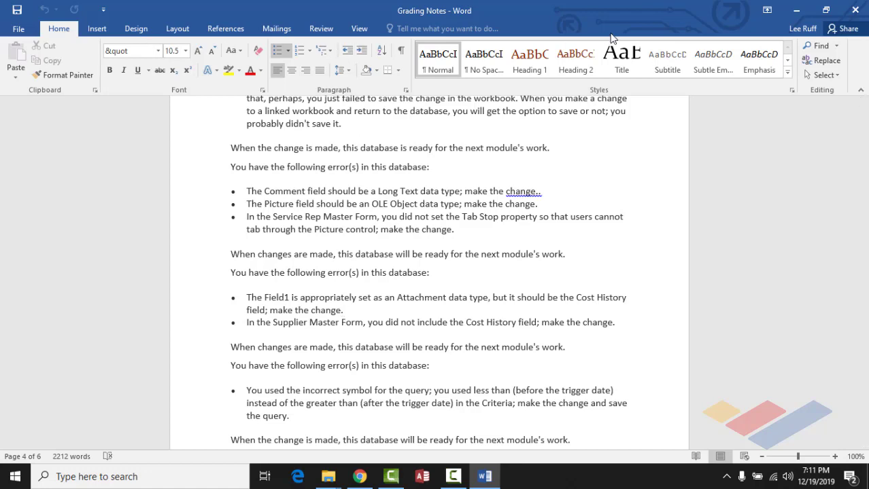
# Close the Grading Notes document and Word, and switch back to the DBA 110 course page in Chrome.
pyautogui.click(852, 16)
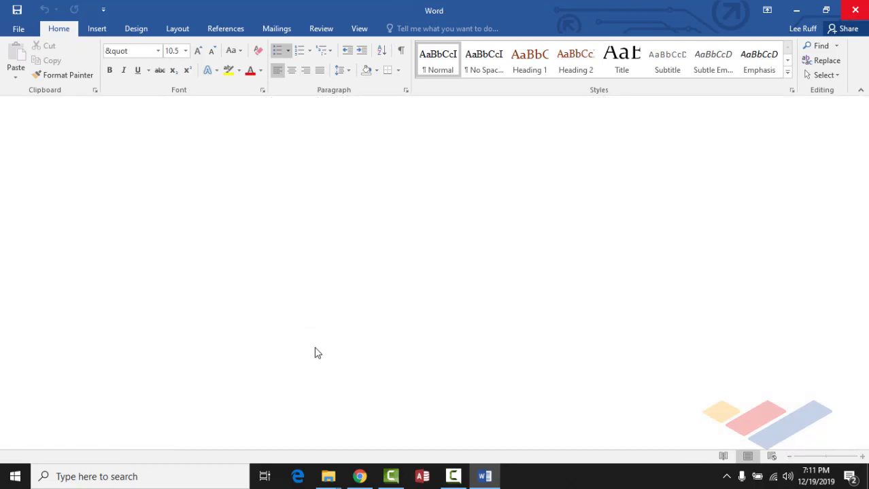
pyautogui.hotkey('alt', 'F4')
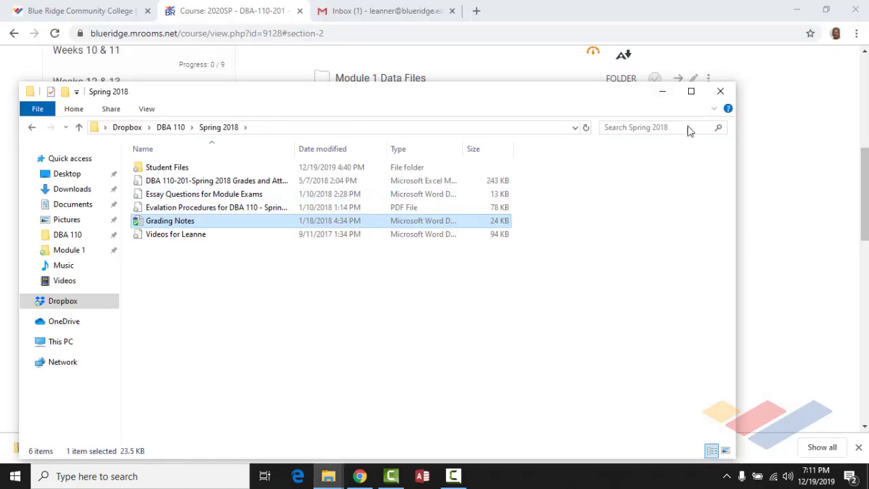
pyautogui.click(762, 257)
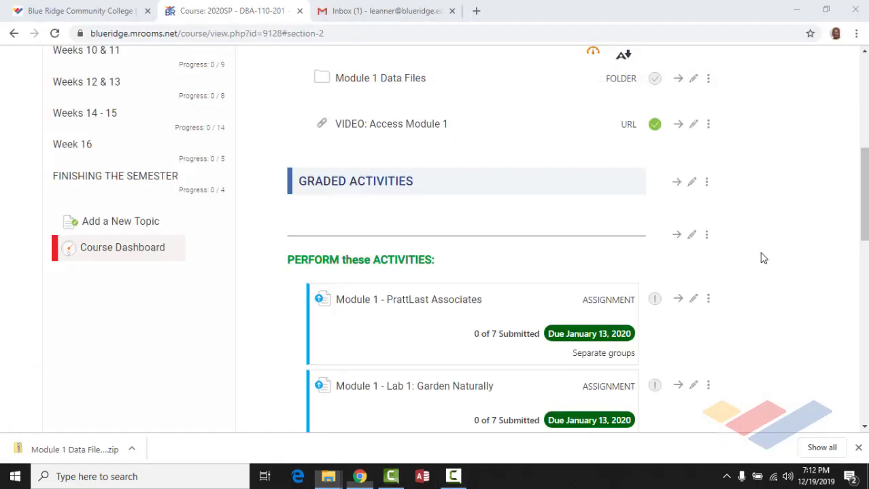
# Review the Week 1 graded activities through the Module 1 Exam once more, along with the Module One resources.
pyautogui.scroll(-2, 369, 253)
pyautogui.scroll(-7, 369, 253)
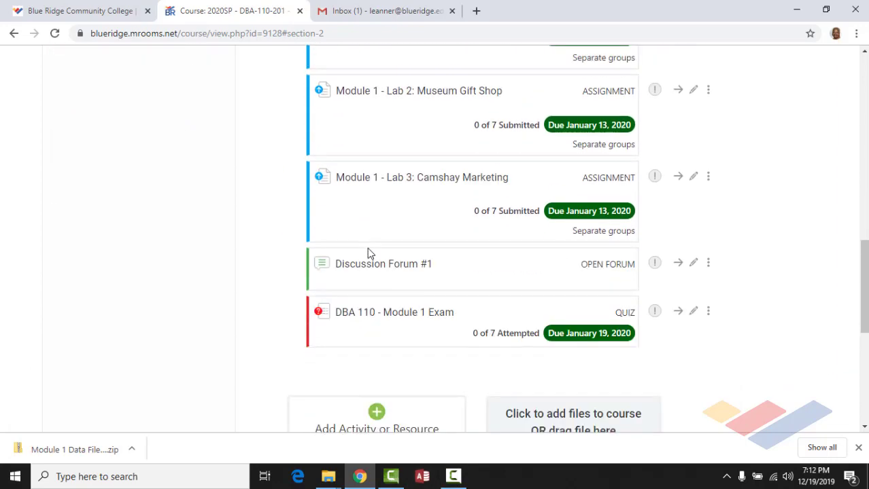
pyautogui.scroll(10, 367, 253)
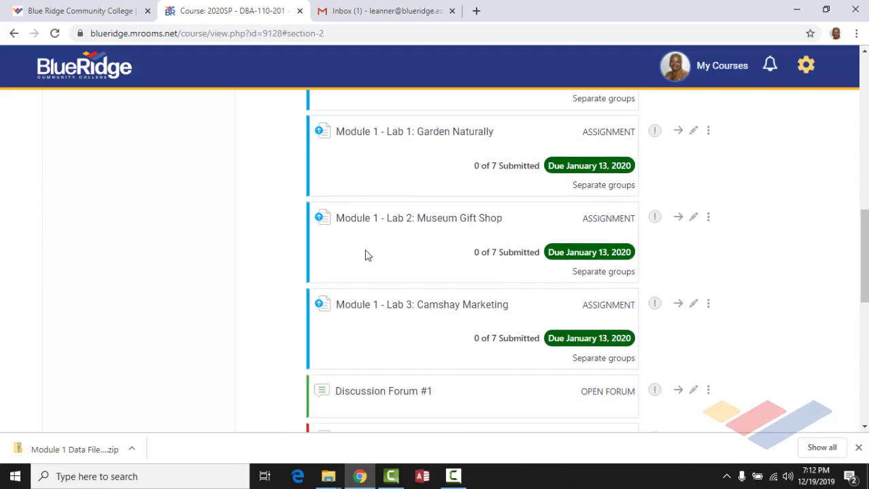
pyautogui.scroll(1, 365, 251)
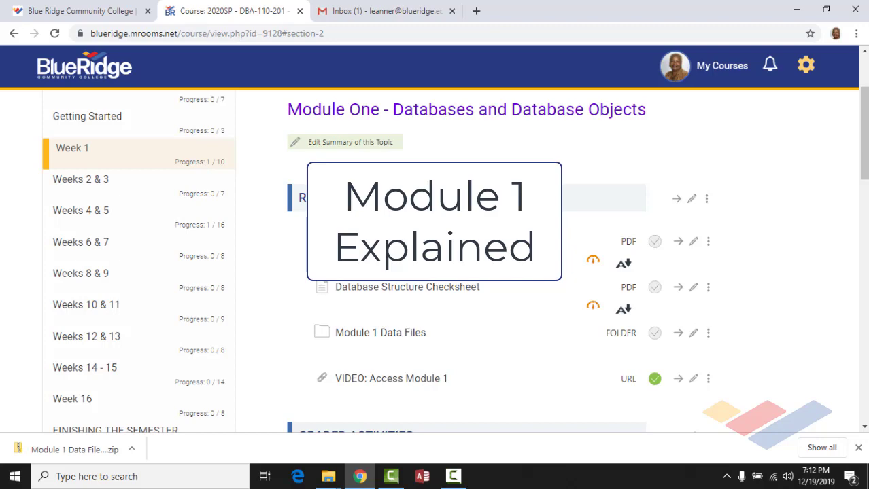
pyautogui.scroll(-2, 454, 240)
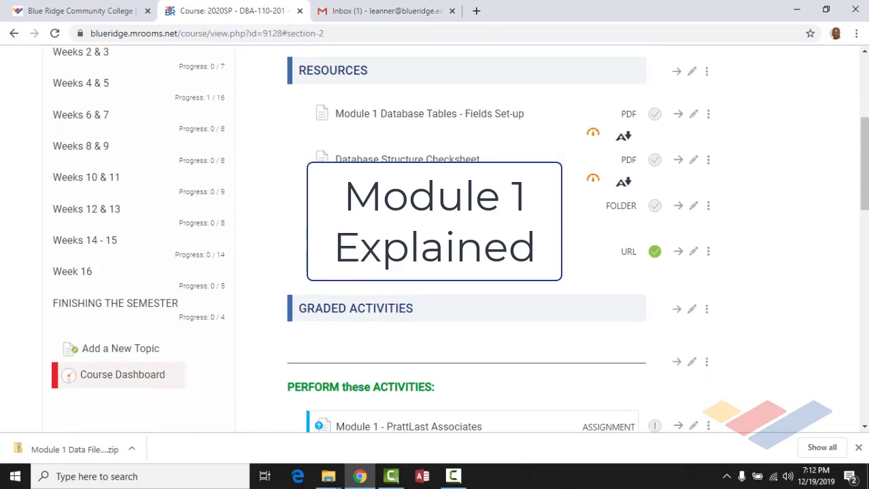
pyautogui.scroll(-1, 431, 345)
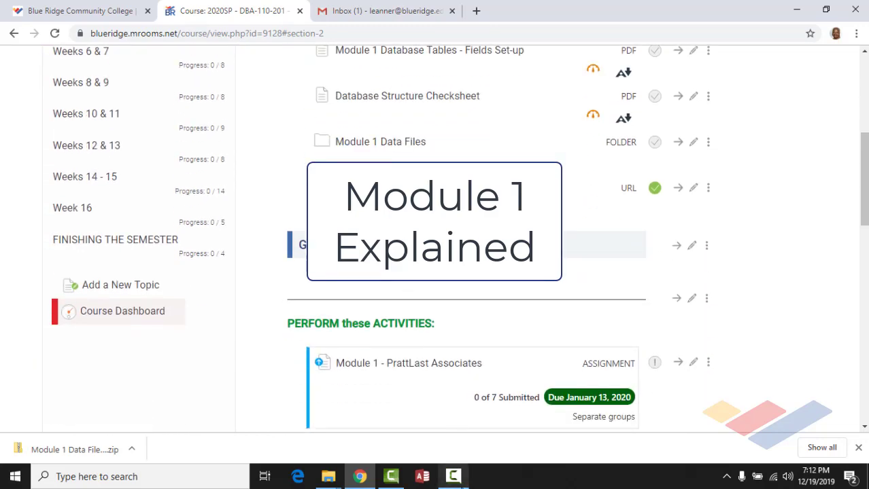
pyautogui.click(460, 480)
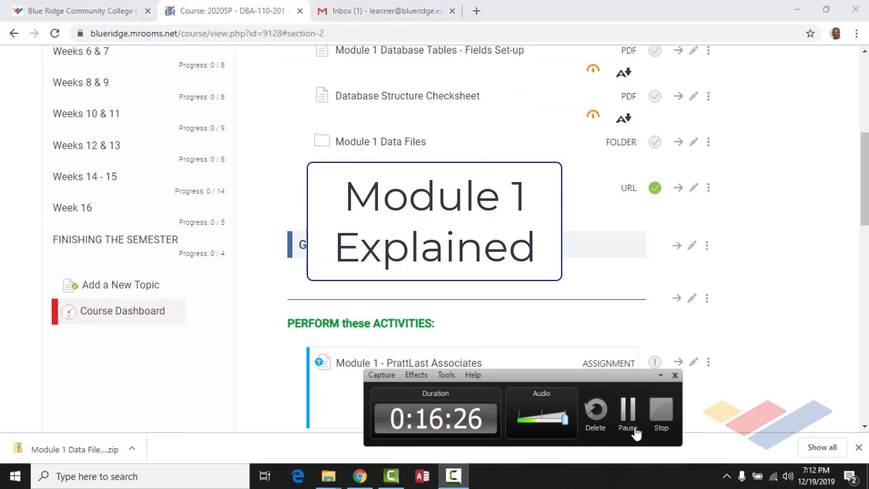